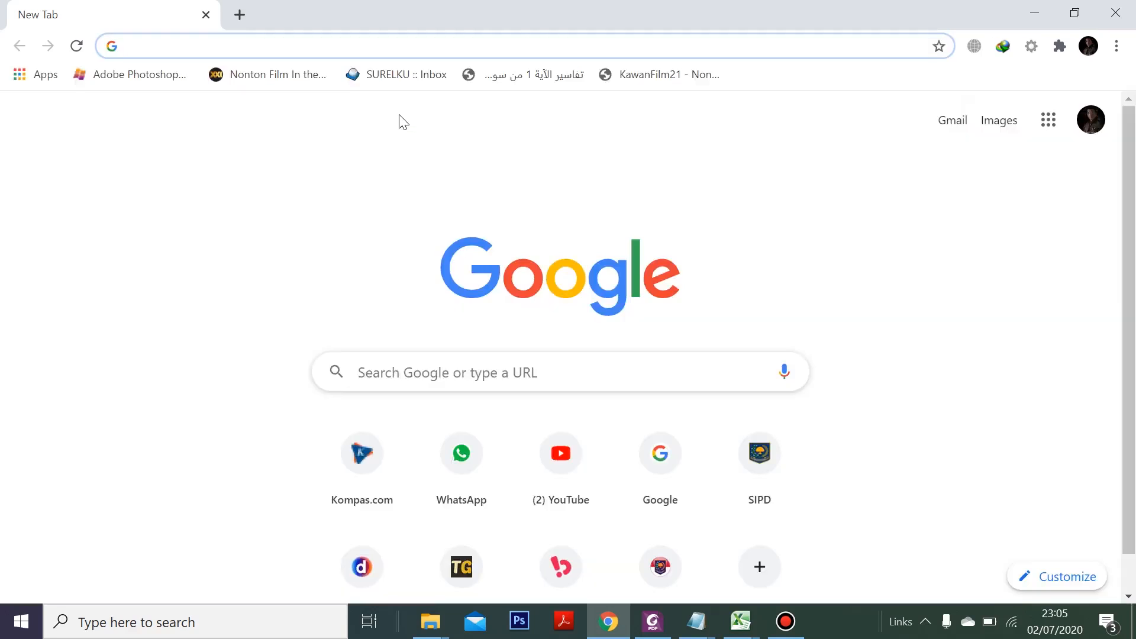
- Open bulukumbakab.sipd.kemendagri.go.id/daerah/main/0/landing and go to the Pembangunan Daerah (PMDN 90) login page under Sistem Informasi Pembangunan Daerah
{"action": "type", "text": "https://bulukumbakab.sipd.kemendagri.go.id/daerah/main/0/landing"}
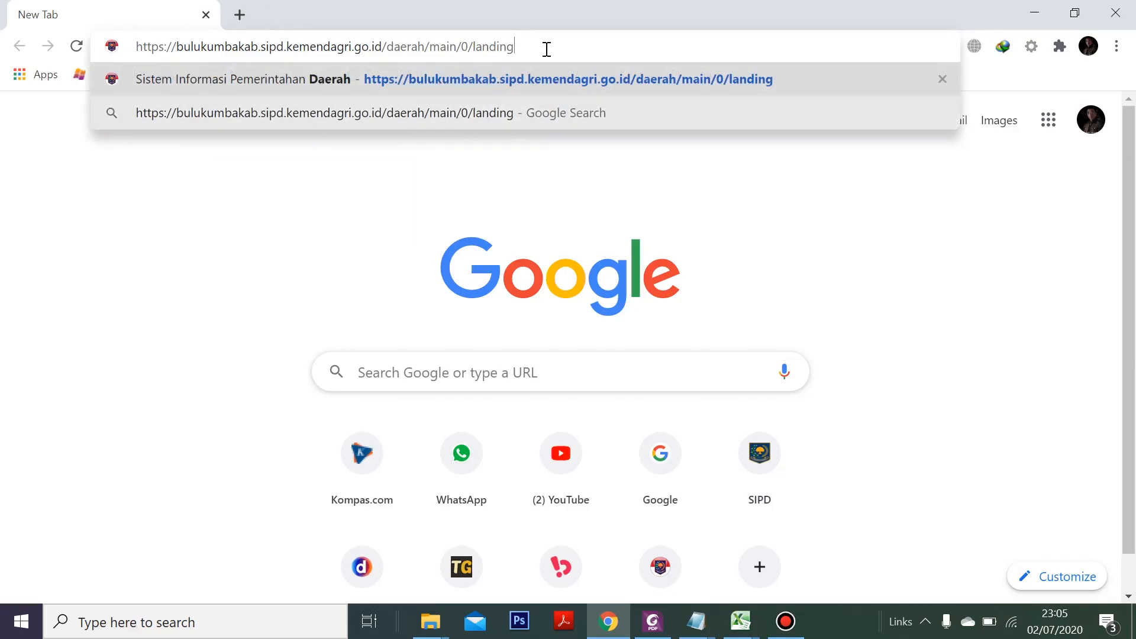
{"action": "key", "text": "Return"}
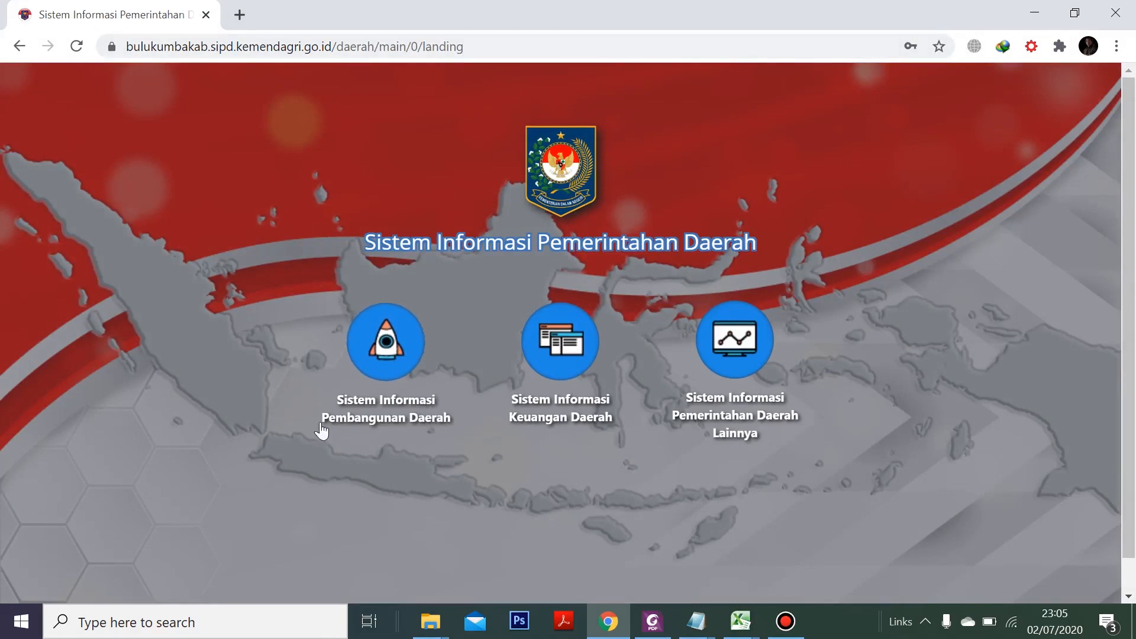
{"action": "left_click", "coordinate": [385, 335]}
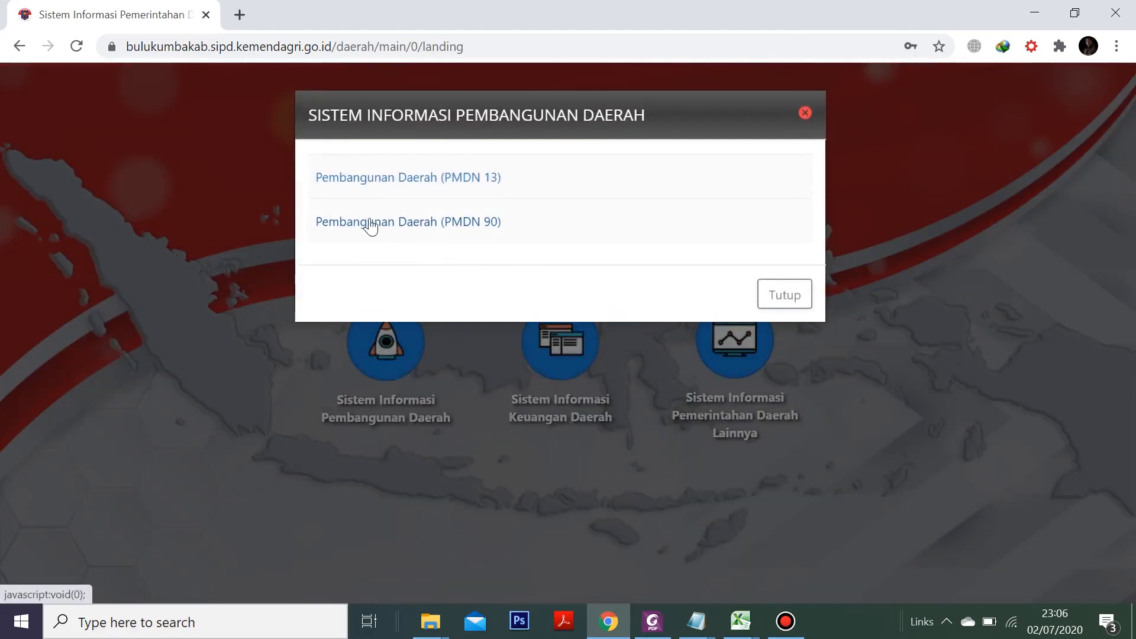
{"action": "left_click", "coordinate": [467, 224]}
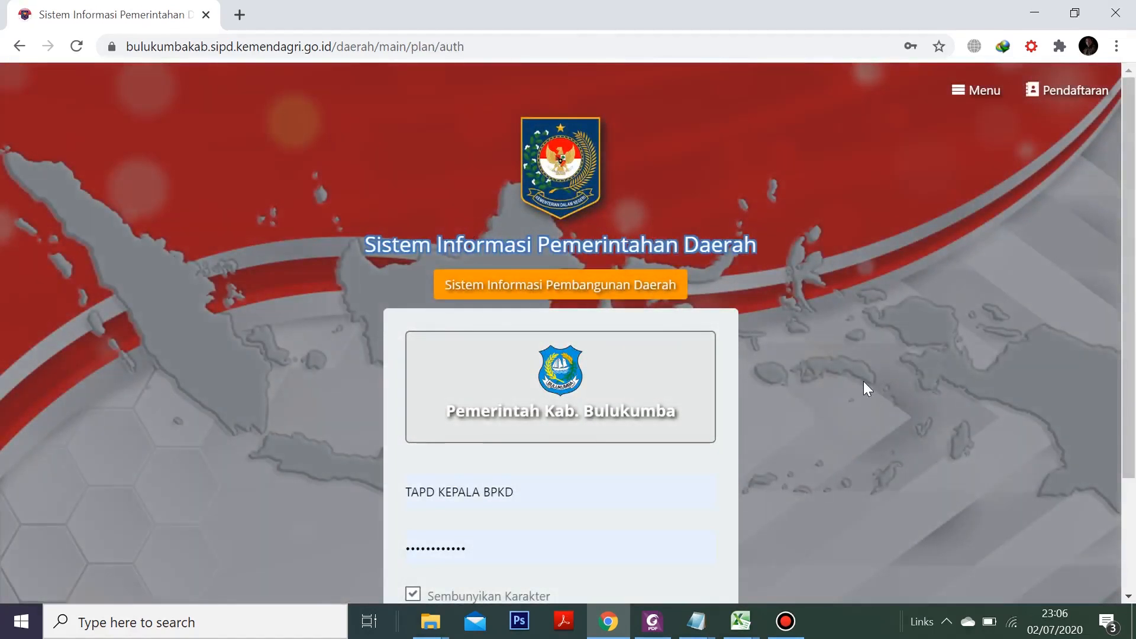
- Fill in the saved username and password of the Bappeda head's TAPD account and log in
{"action": "scroll", "coordinate": [826, 350], "scroll_direction": "down", "scroll_amount": 2}
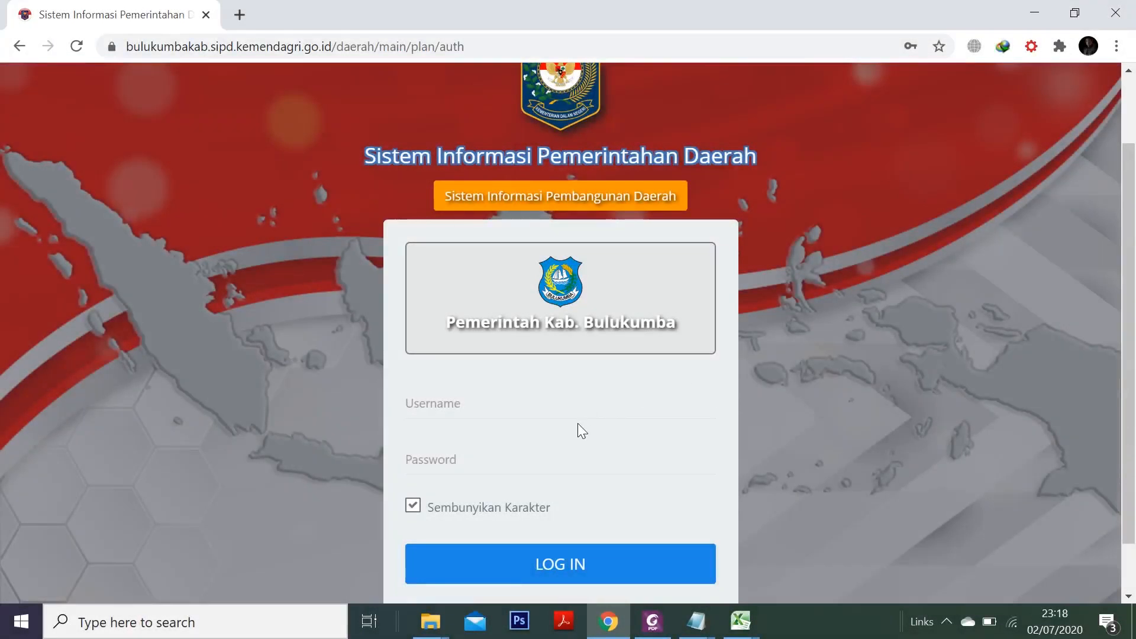
{"action": "left_click", "coordinate": [522, 402]}
{"action": "scroll", "coordinate": [599, 248], "scroll_direction": "down", "scroll_amount": 3}
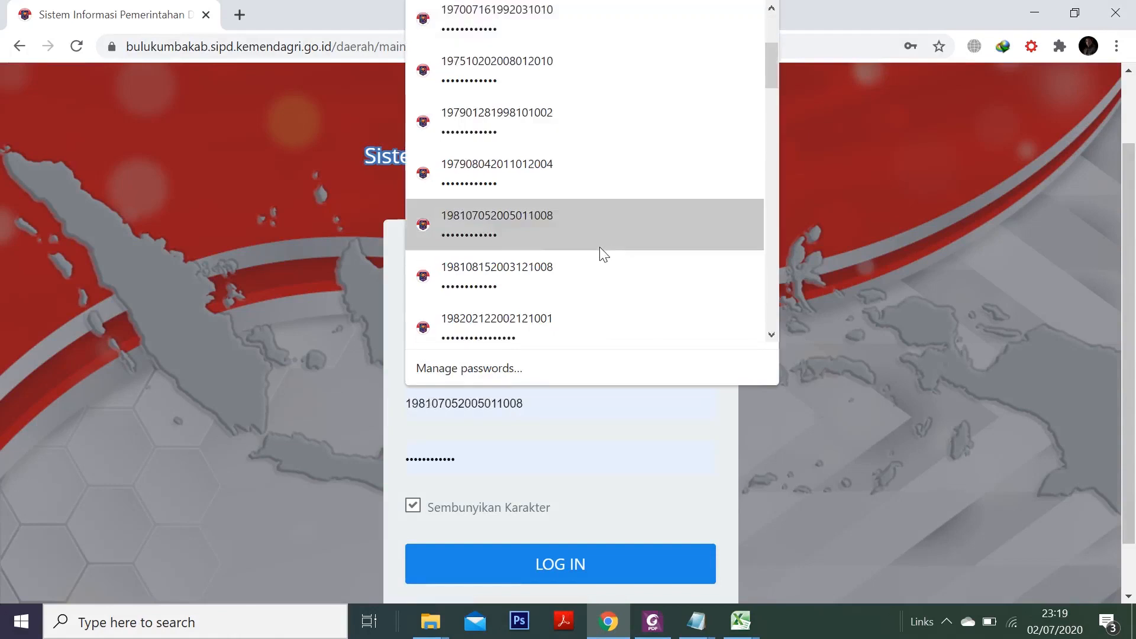
{"action": "scroll", "coordinate": [599, 248], "scroll_direction": "down", "scroll_amount": 12}
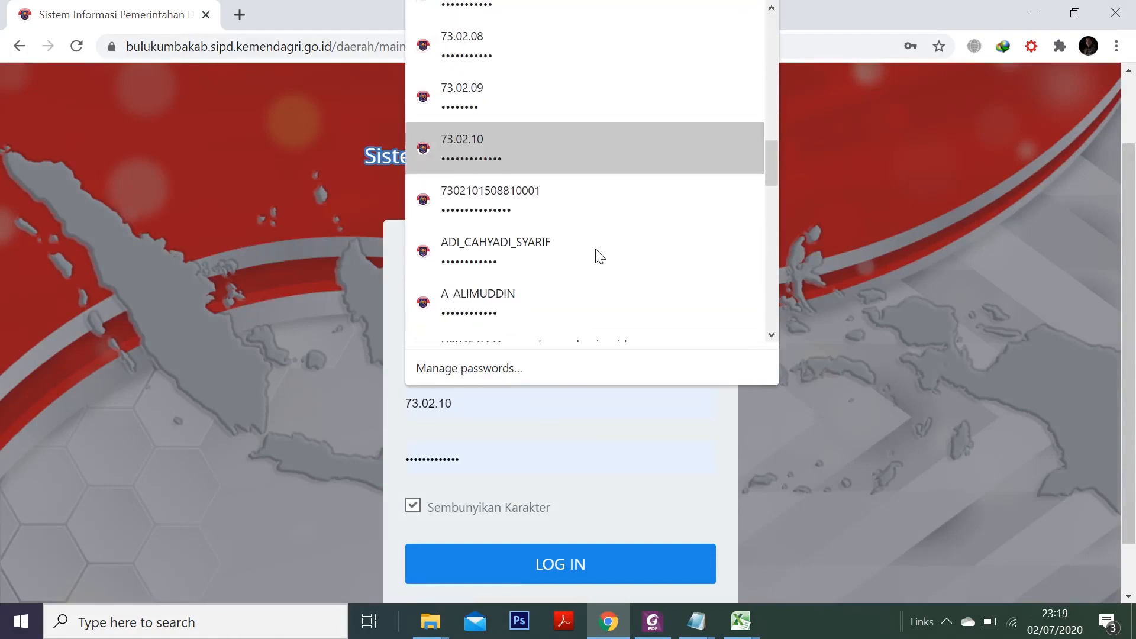
{"action": "scroll", "coordinate": [600, 256], "scroll_direction": "down", "scroll_amount": 5}
{"action": "left_click", "coordinate": [564, 287]}
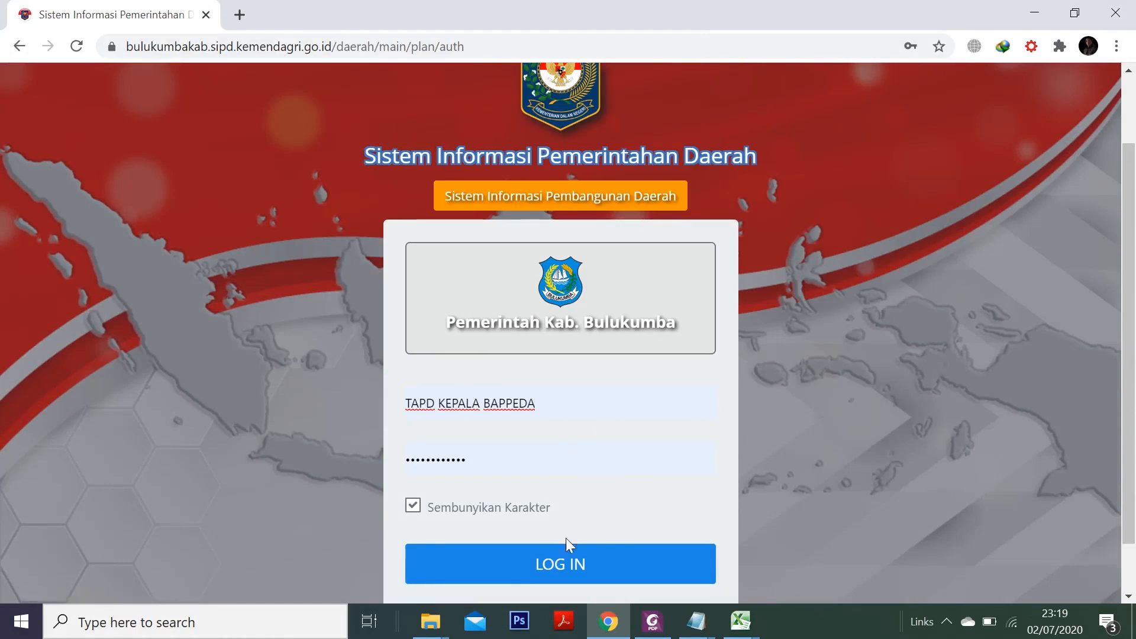
{"action": "left_click", "coordinate": [580, 562]}
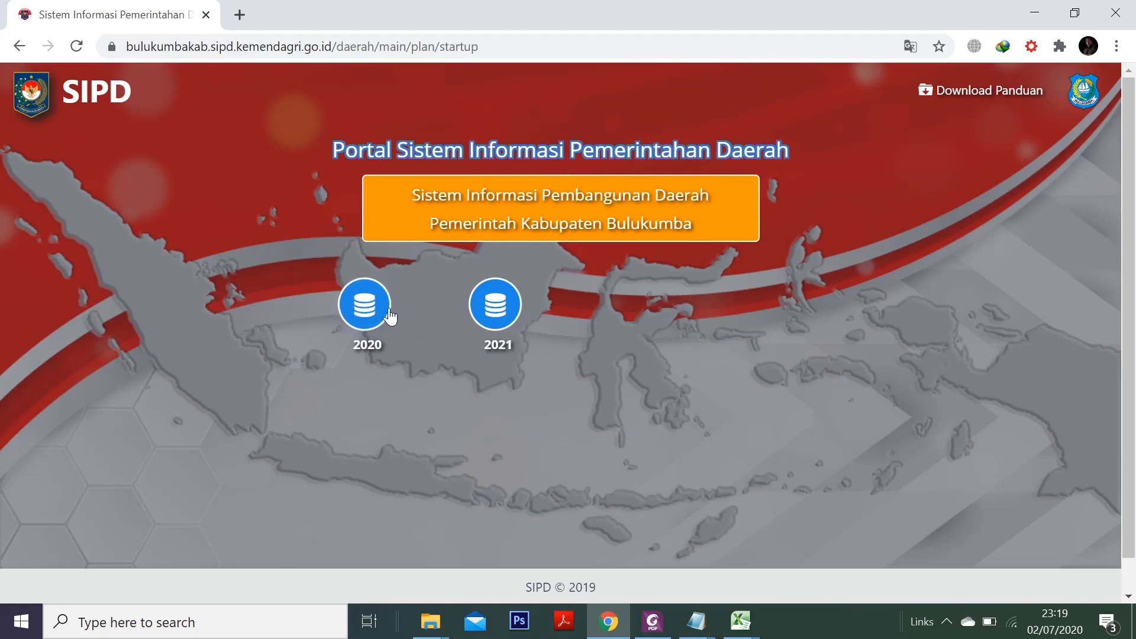
- Enter the 2020 planning data and open the Perencanaan dan Penganggaran schedule list in the Jadwal settings
{"action": "left_click", "coordinate": [370, 307]}
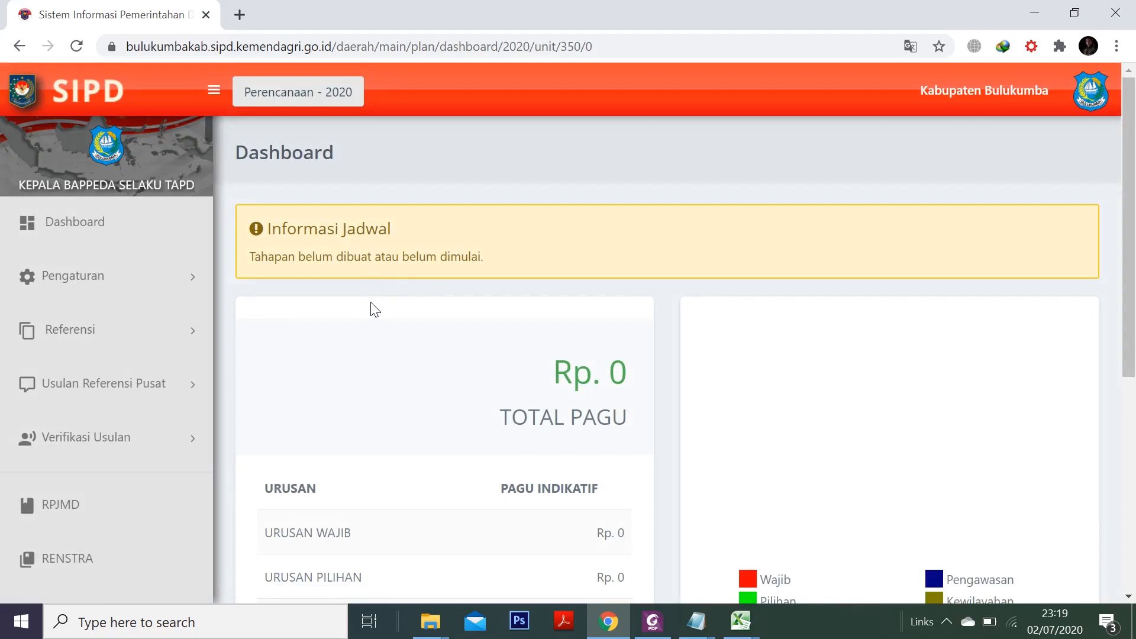
{"action": "left_click", "coordinate": [101, 278]}
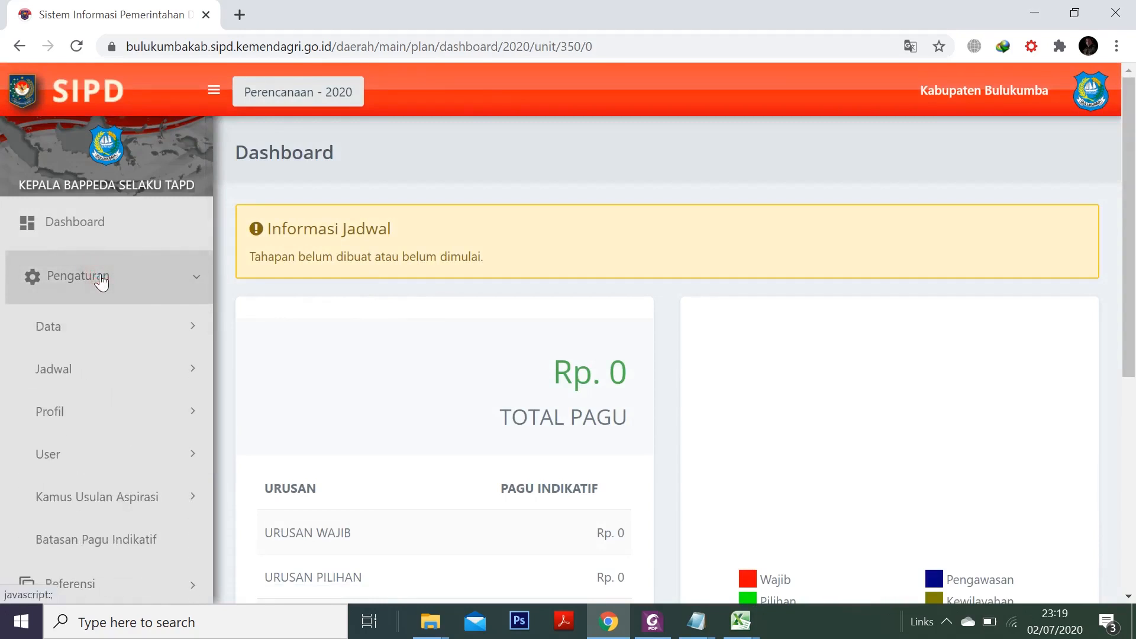
{"action": "left_click", "coordinate": [107, 378]}
{"action": "left_click", "coordinate": [107, 379]}
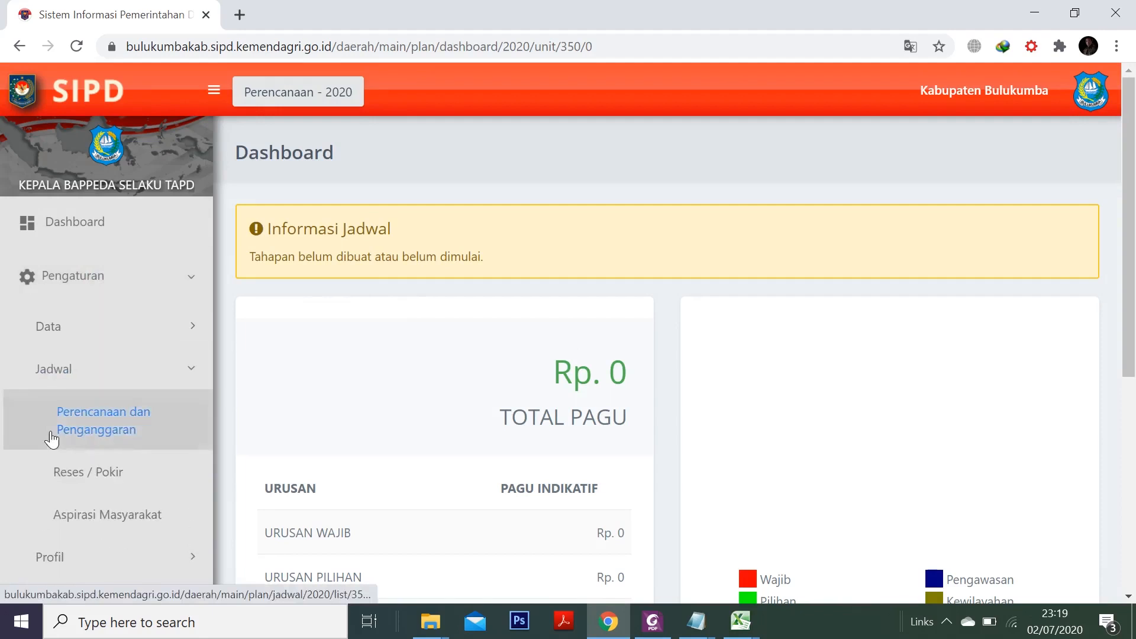
{"action": "left_click", "coordinate": [126, 430]}
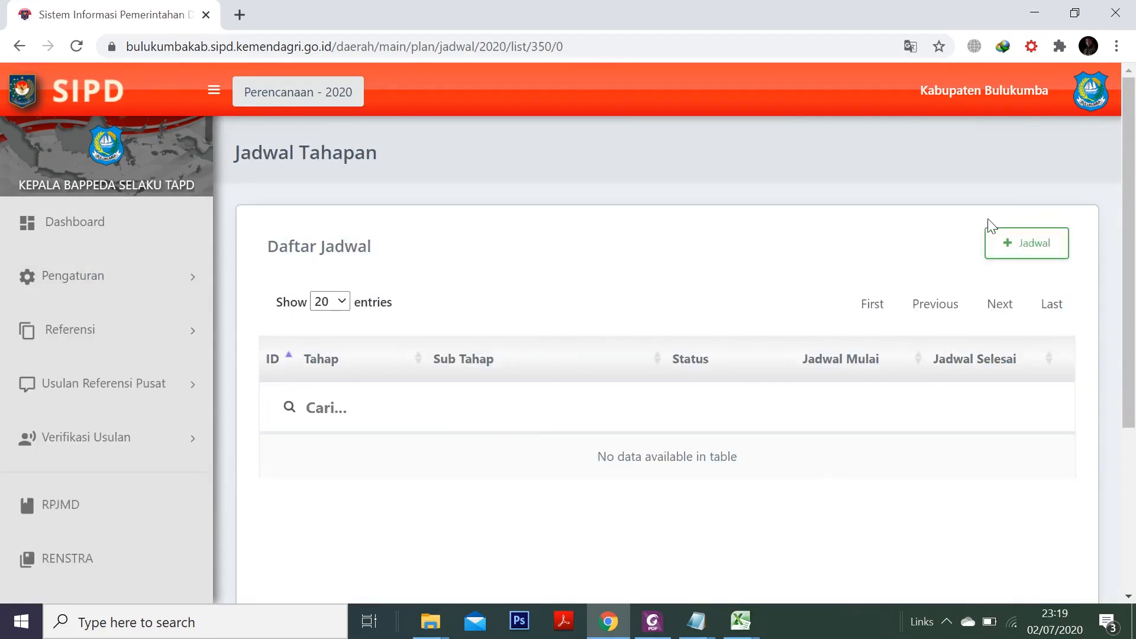
- Start a new schedule with Tahapan set to RKPD and Sub Tahap set to Rancangan Awal
{"action": "left_click", "coordinate": [1026, 245]}
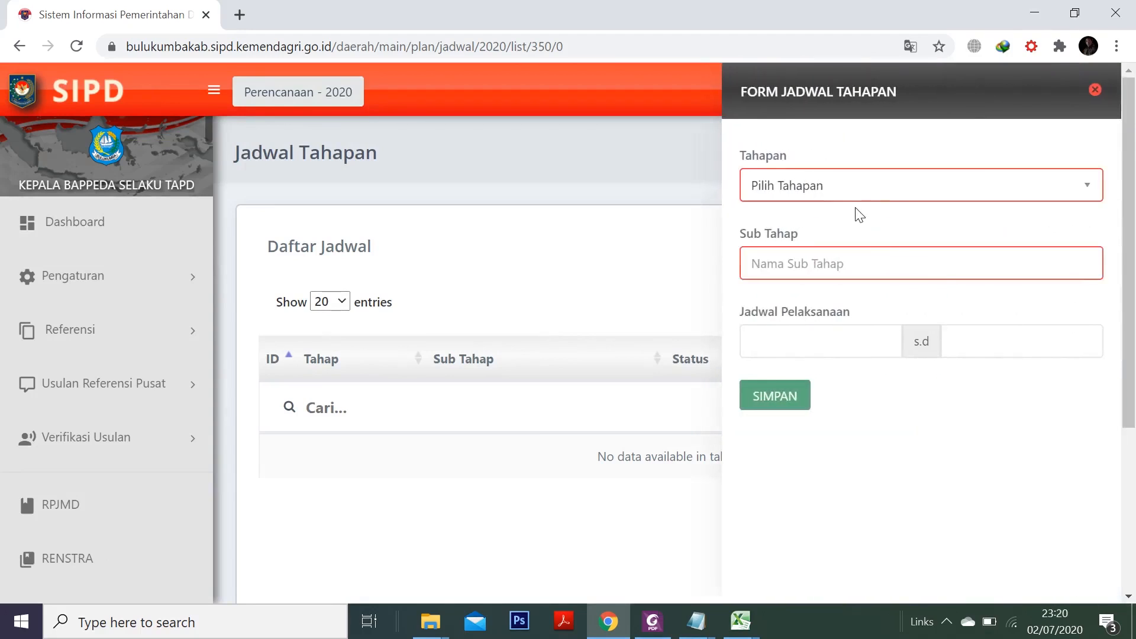
{"action": "left_click", "coordinate": [850, 191]}
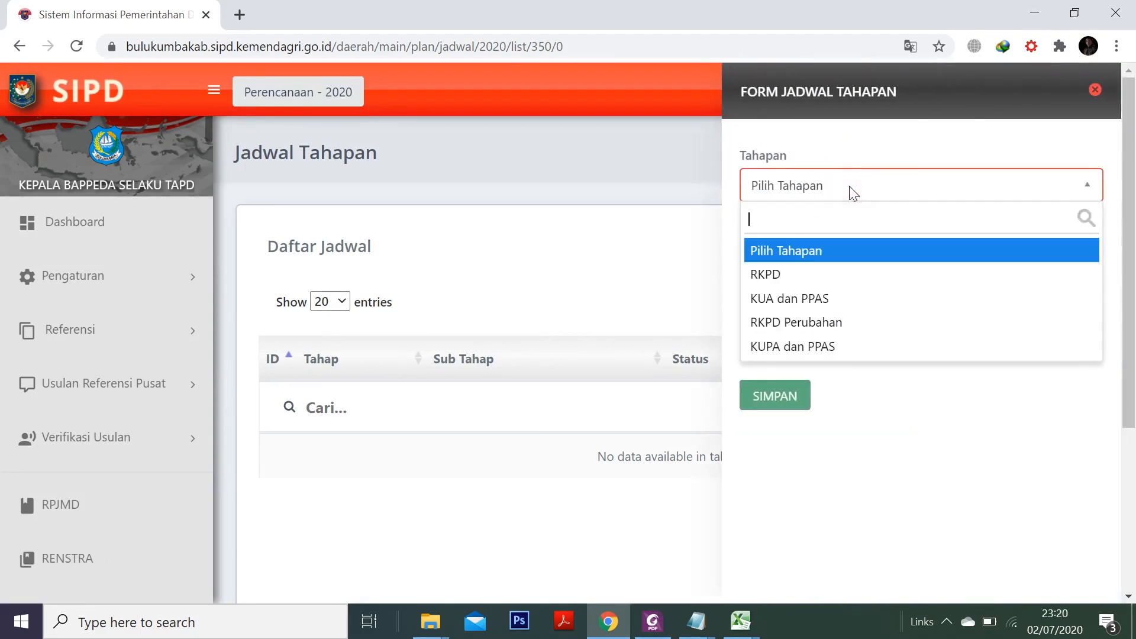
{"action": "left_click", "coordinate": [823, 275]}
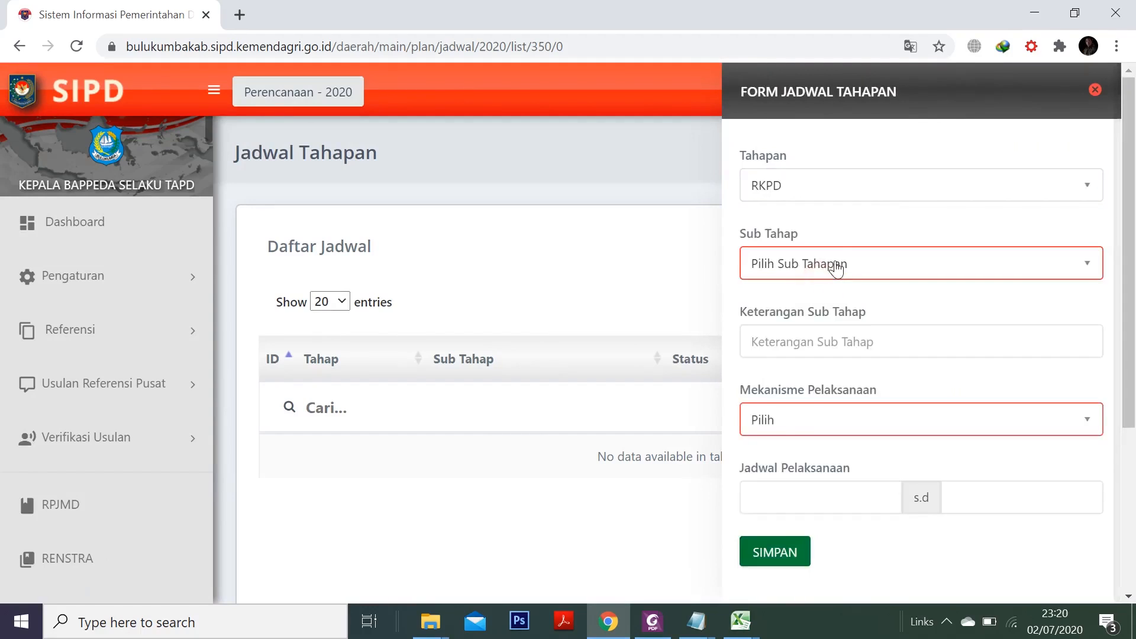
{"action": "left_click", "coordinate": [836, 265]}
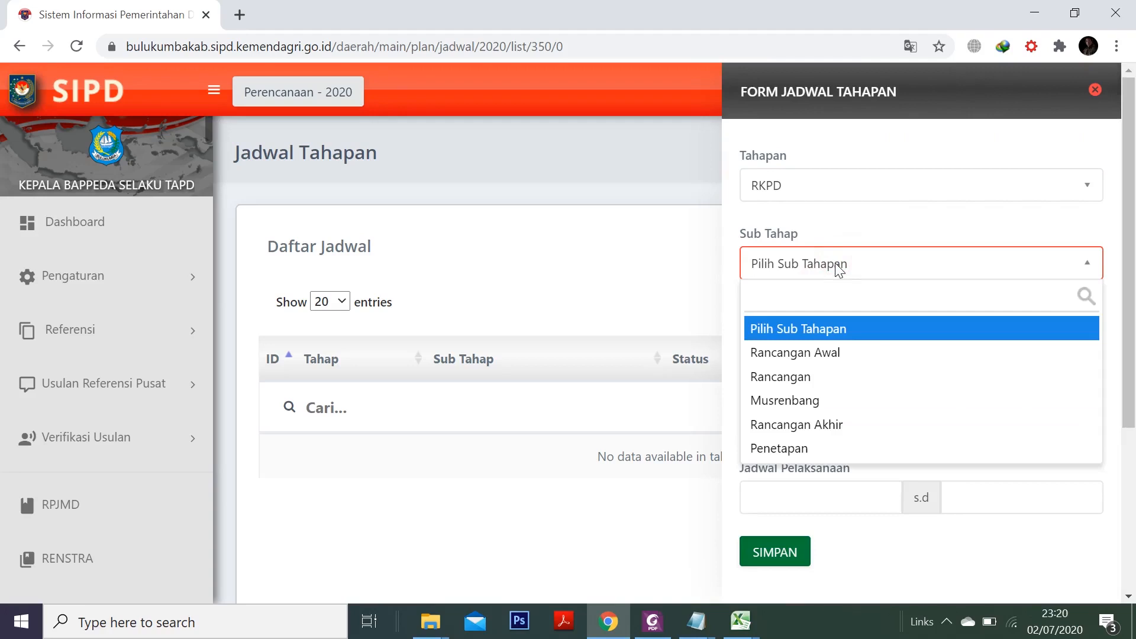
{"action": "left_click", "coordinate": [834, 354]}
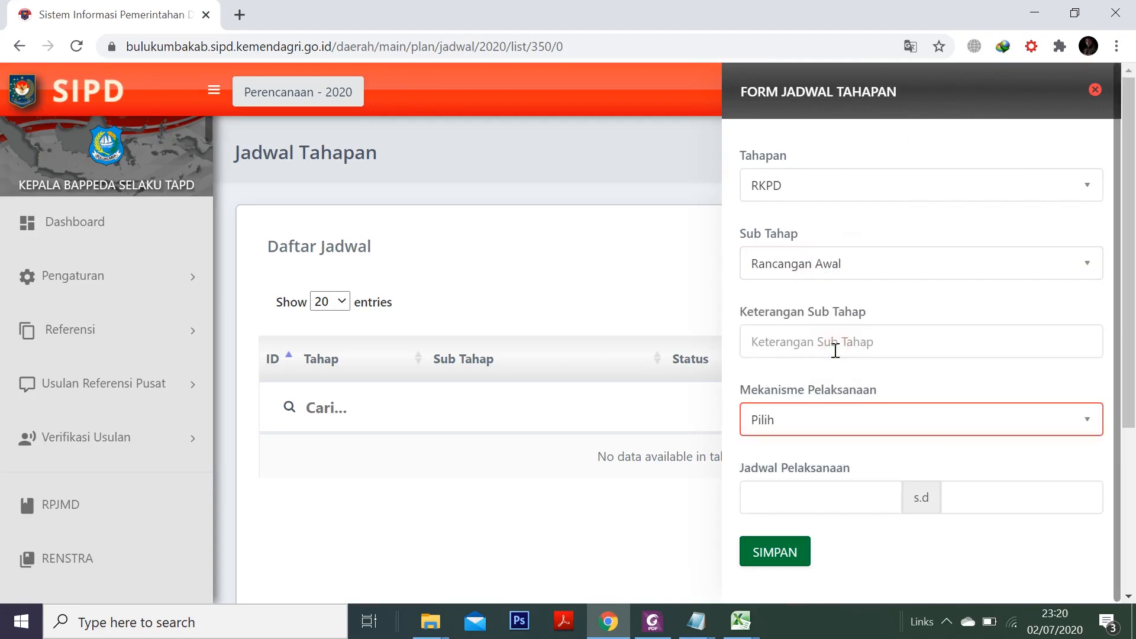
- Describe the sub-stage as "rancangan Awal RKPD" and set Mekanisme Pelaksanaan to Tidak Menggunakan Rincian Belanja
{"action": "left_click", "coordinate": [838, 346]}
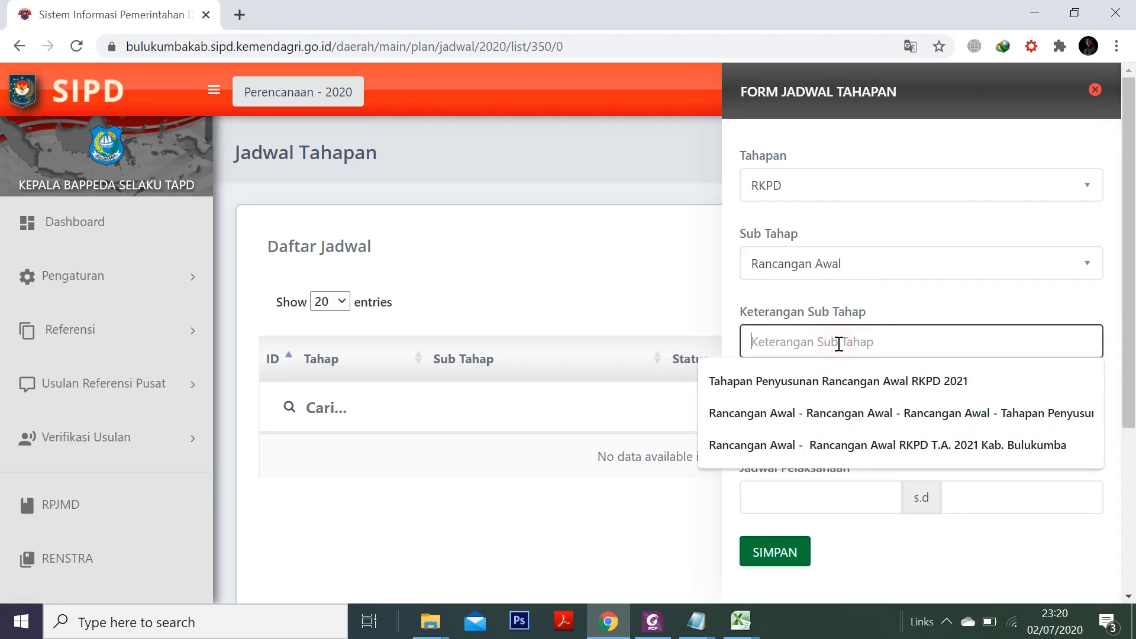
{"action": "type", "text": "Rancangan Awal RKPD"}
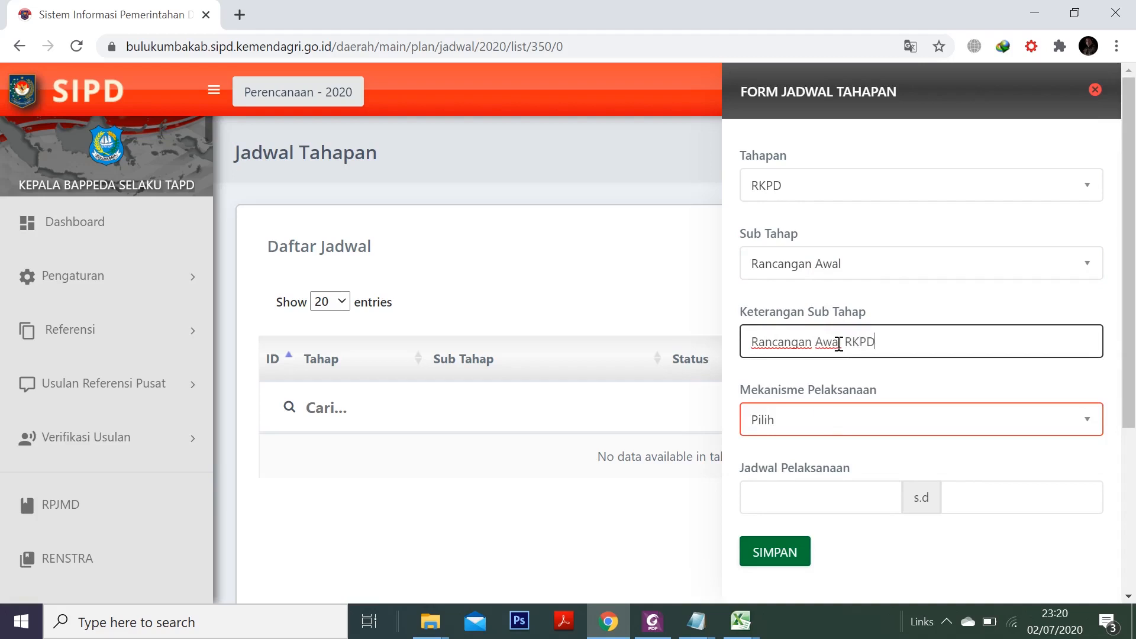
{"action": "left_click", "coordinate": [818, 422]}
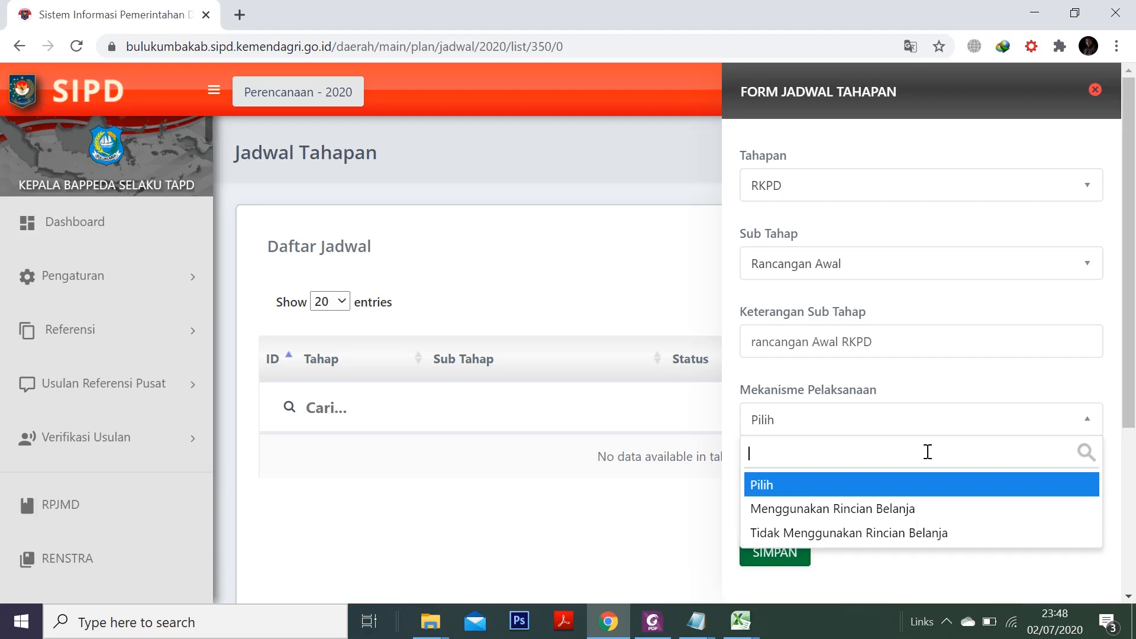
{"action": "left_click", "coordinate": [887, 535]}
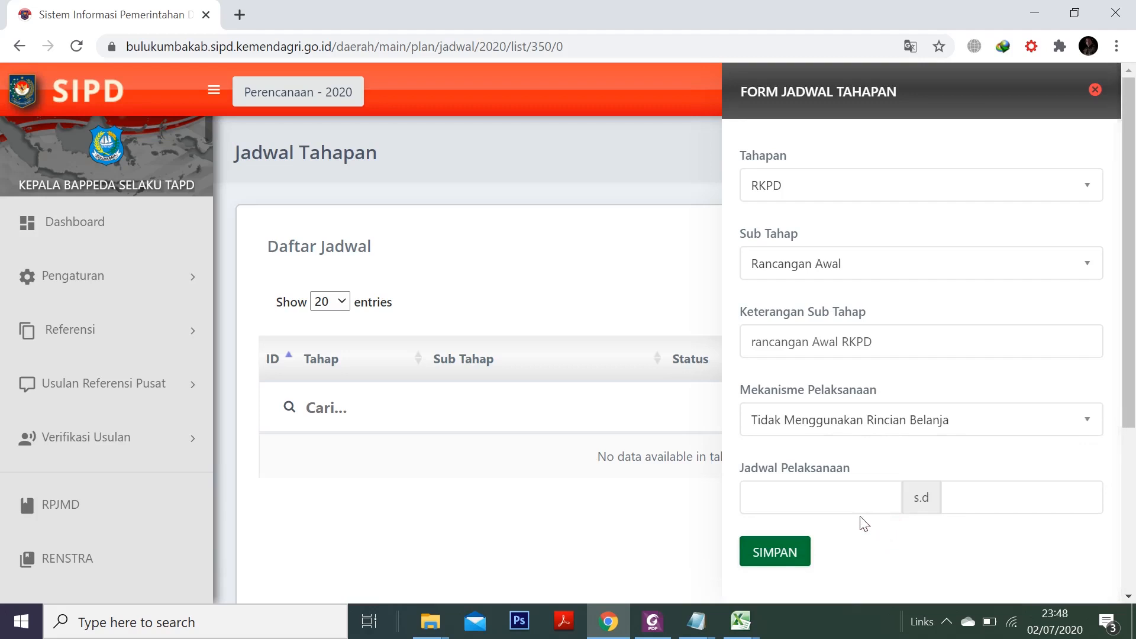
- Set Jadwal Pelaksanaan from 02/07/2020 0:00 to 31/07/2020 0:00 and save the schedule
{"action": "left_click", "coordinate": [811, 502]}
{"action": "scroll", "coordinate": [813, 554], "scroll_direction": "down", "scroll_amount": 3}
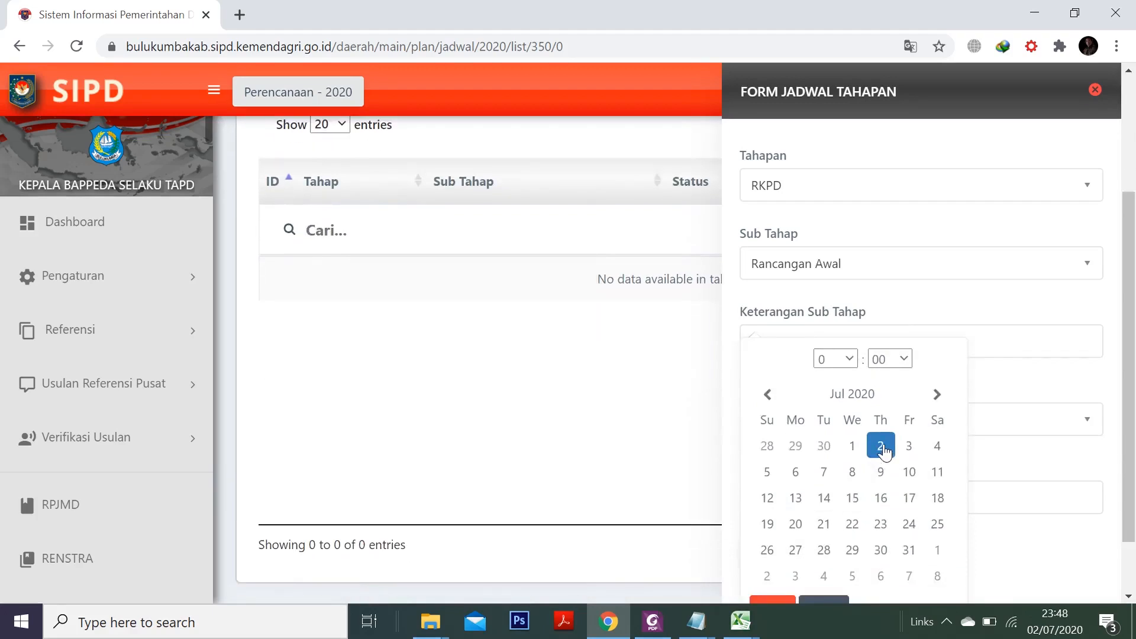
{"action": "left_click", "coordinate": [882, 447]}
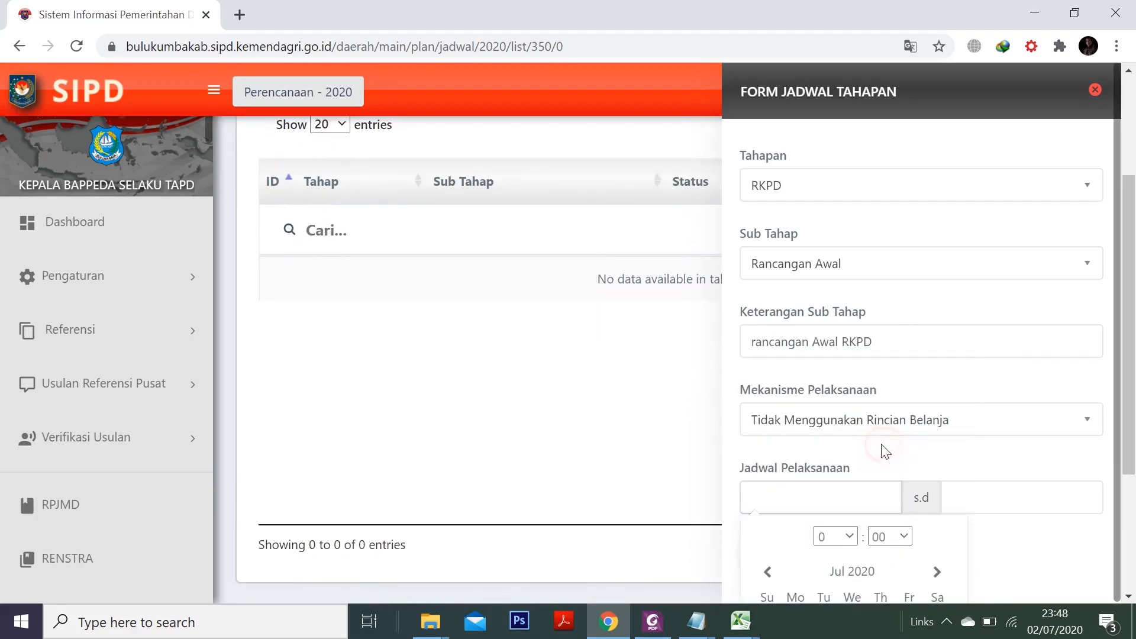
{"action": "left_click", "coordinate": [774, 582]}
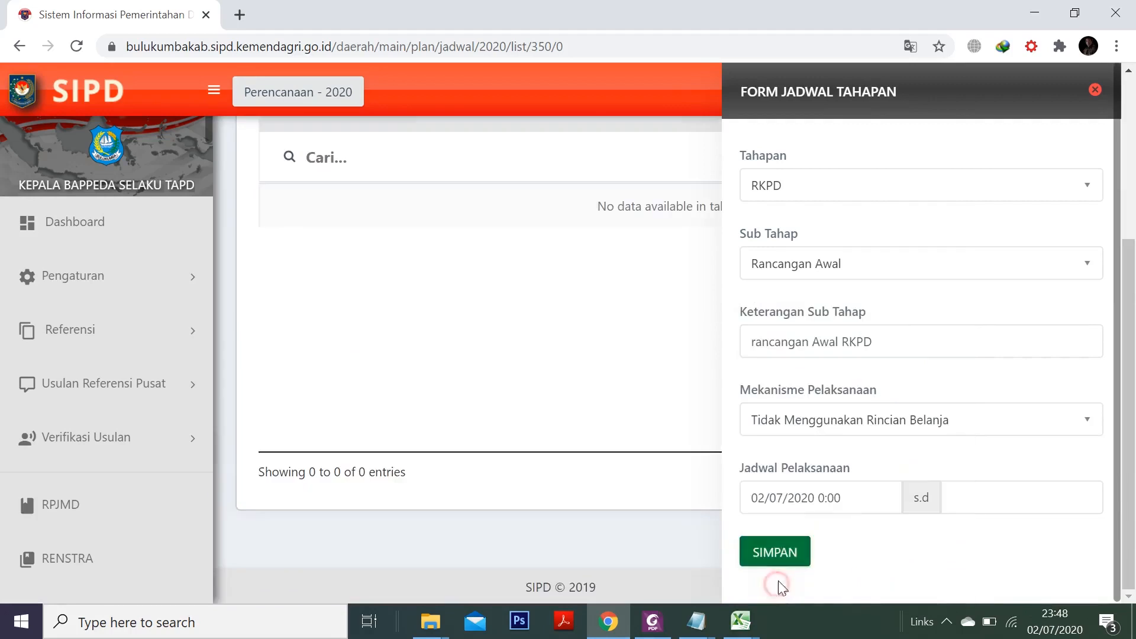
{"action": "left_click", "coordinate": [988, 498]}
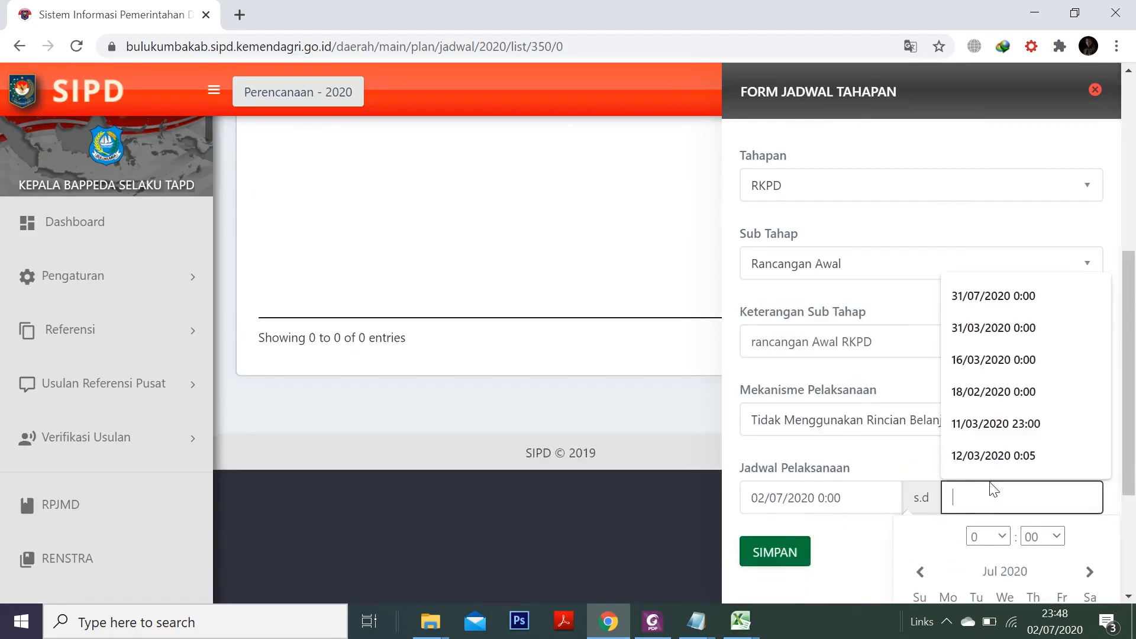
{"action": "left_click", "coordinate": [978, 299]}
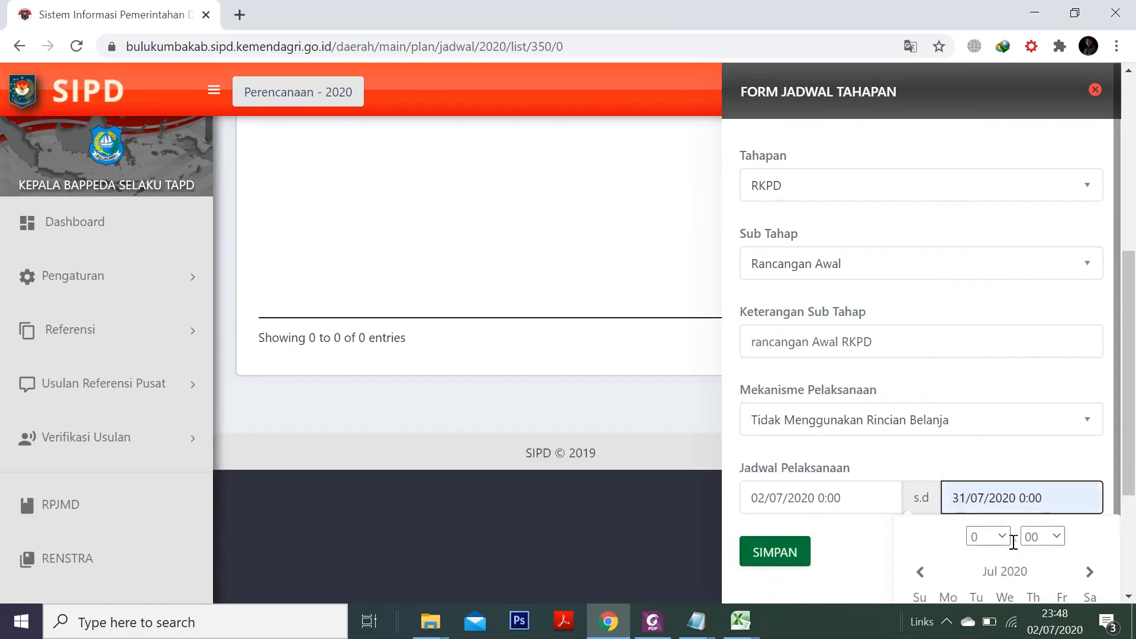
{"action": "scroll", "coordinate": [1000, 550], "scroll_direction": "down", "scroll_amount": 4}
{"action": "left_click", "coordinate": [927, 585]}
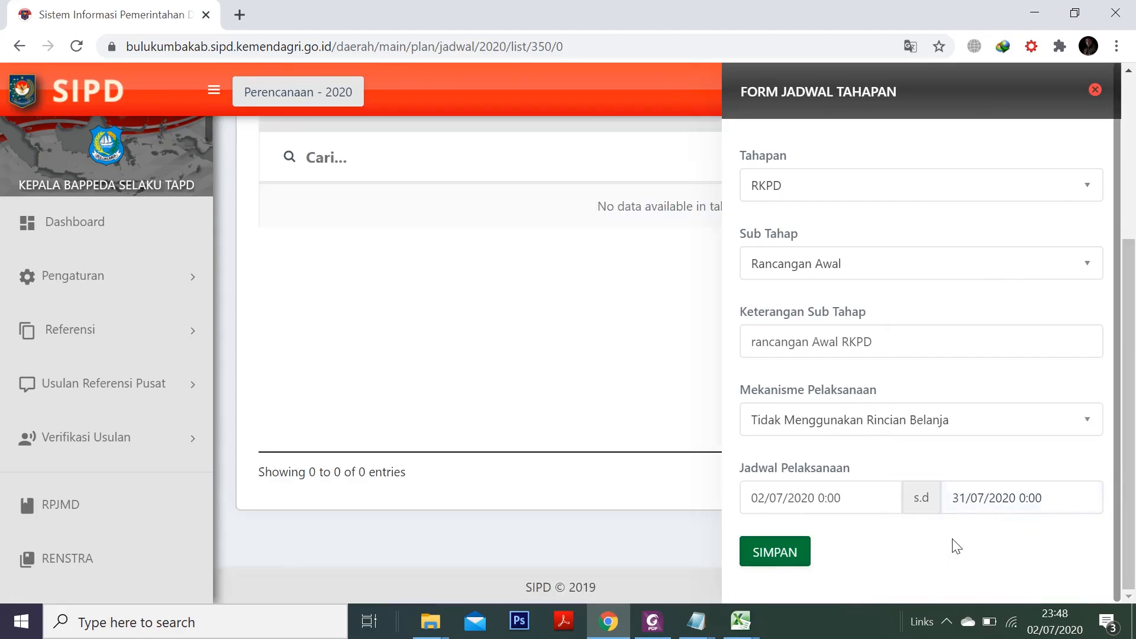
{"action": "left_click", "coordinate": [774, 558]}
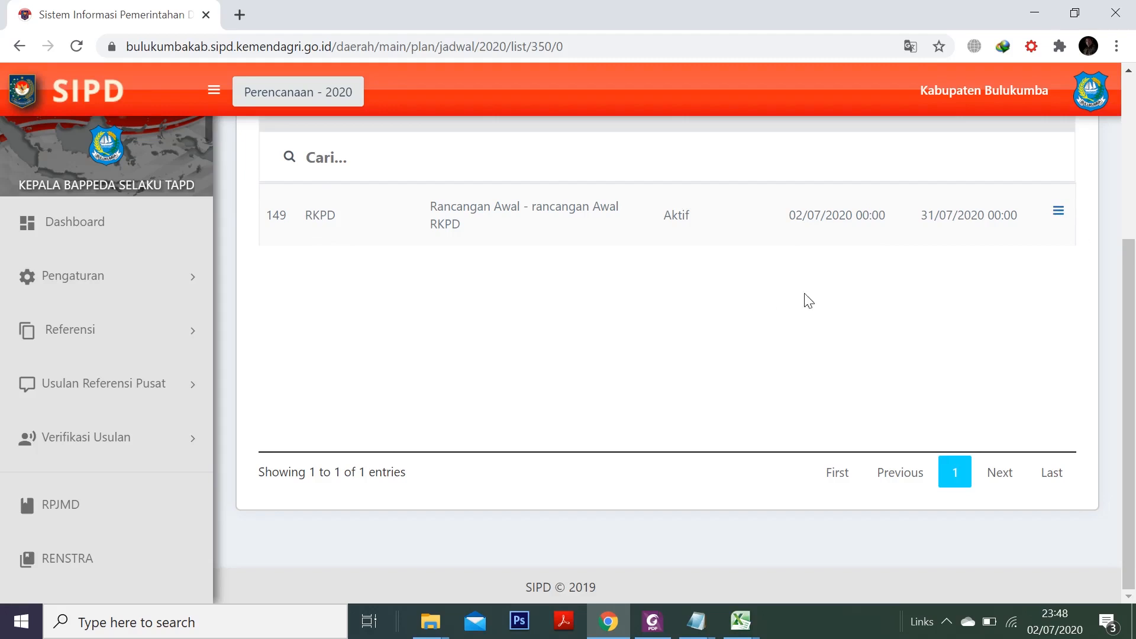
{"action": "scroll", "coordinate": [923, 296], "scroll_direction": "up", "scroll_amount": 1}
{"action": "scroll", "coordinate": [922, 295], "scroll_direction": "up", "scroll_amount": 3}
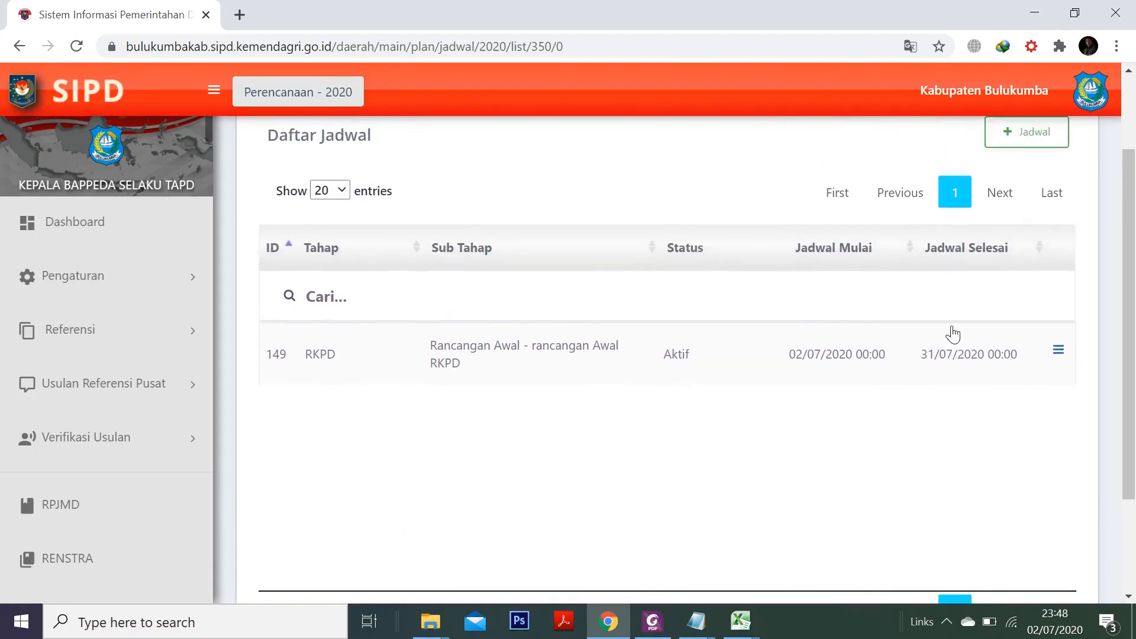
{"action": "scroll", "coordinate": [1028, 313], "scroll_direction": "up", "scroll_amount": 1}
{"action": "scroll", "coordinate": [1021, 319], "scroll_direction": "down", "scroll_amount": 4}
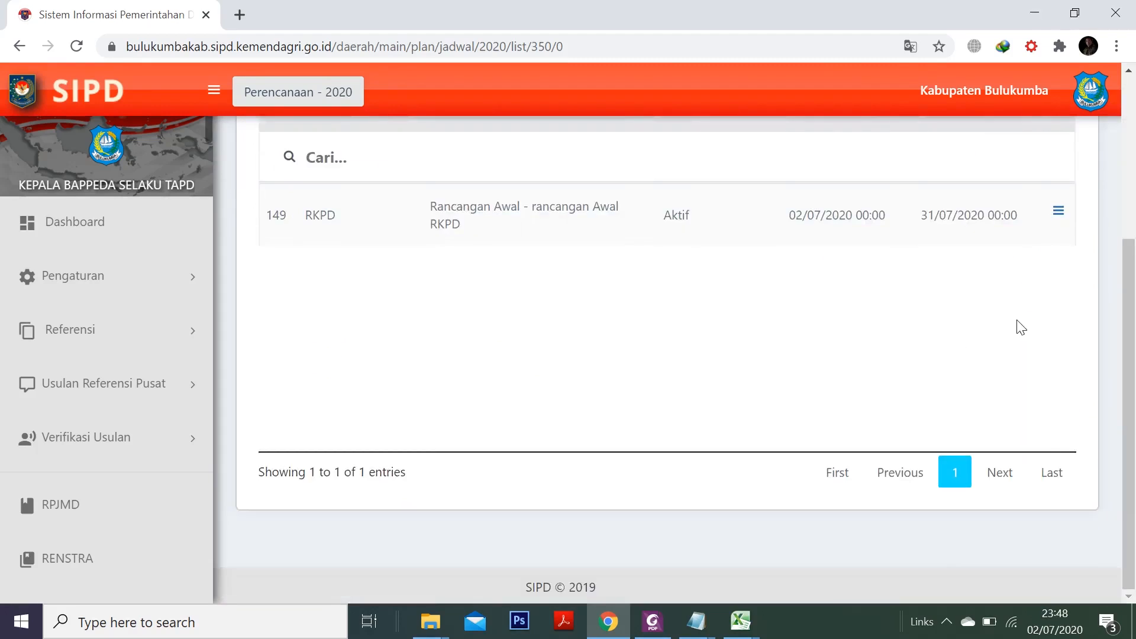
{"action": "scroll", "coordinate": [1041, 302], "scroll_direction": "up", "scroll_amount": 4}
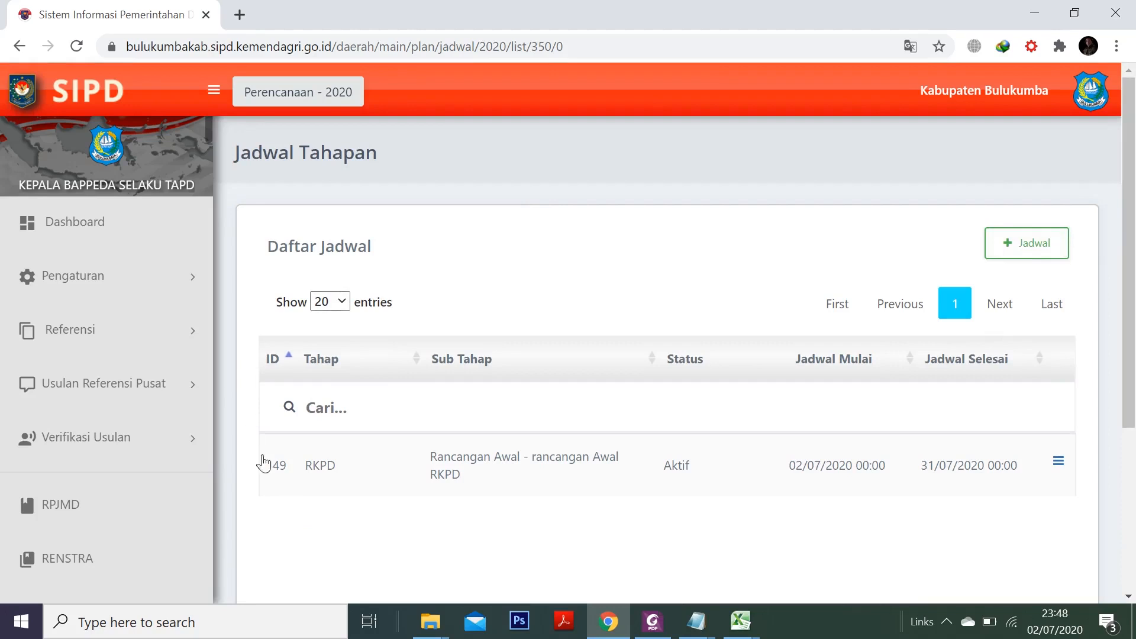
- Log out of the current account and bring up the Sistem Informasi Pembangunan Daerah options on the landing page
{"action": "left_click", "coordinate": [1091, 91]}
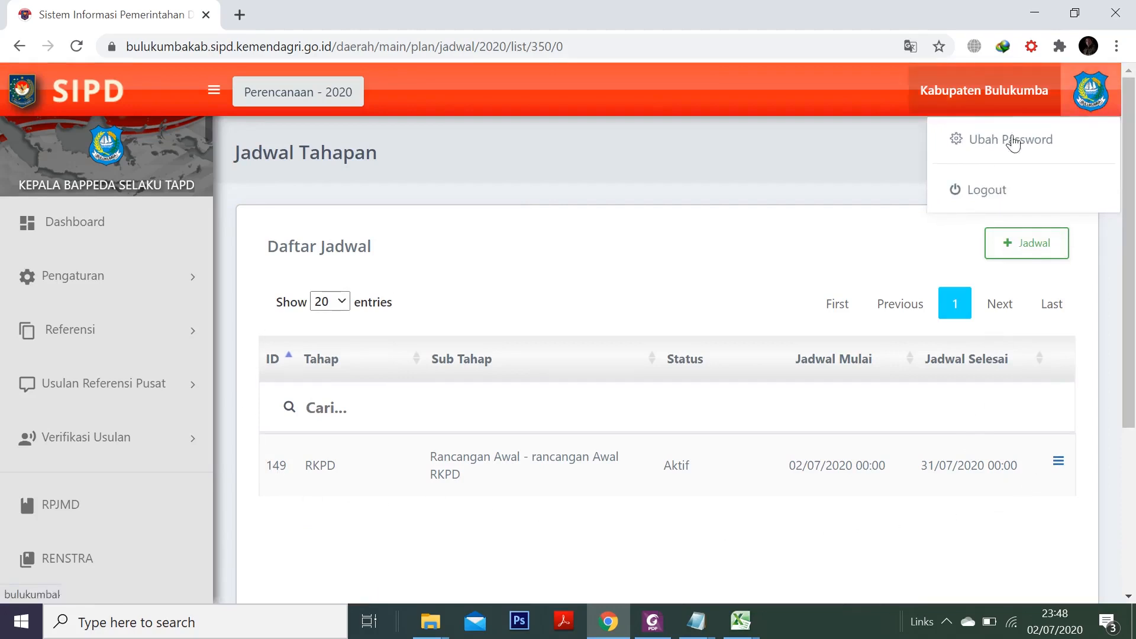
{"action": "left_click", "coordinate": [983, 198]}
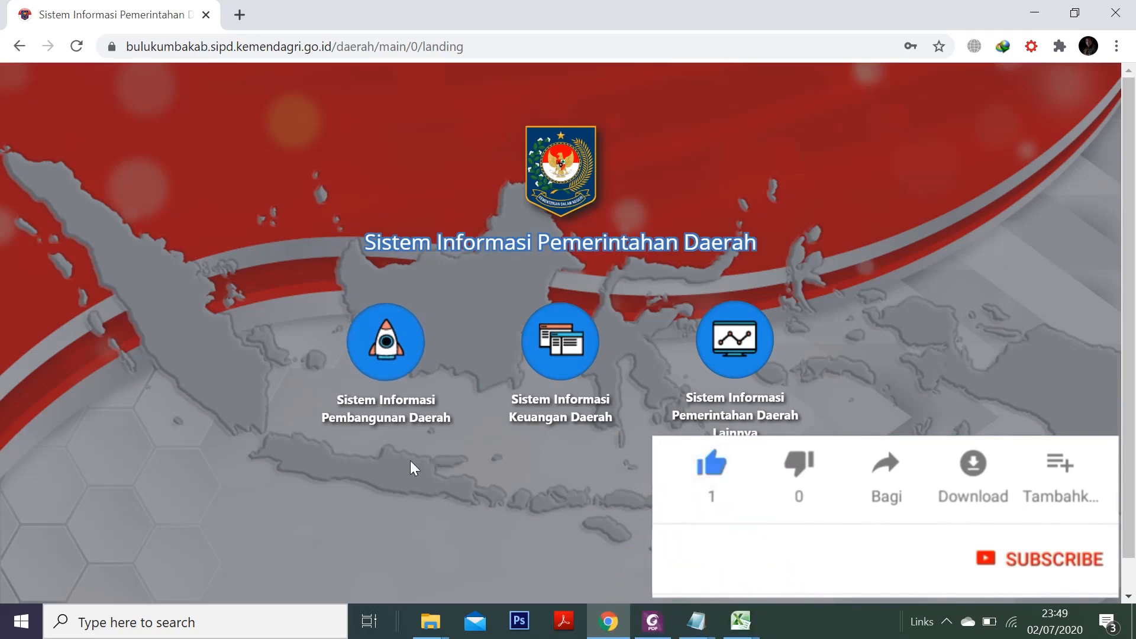
{"action": "left_click", "coordinate": [382, 352]}
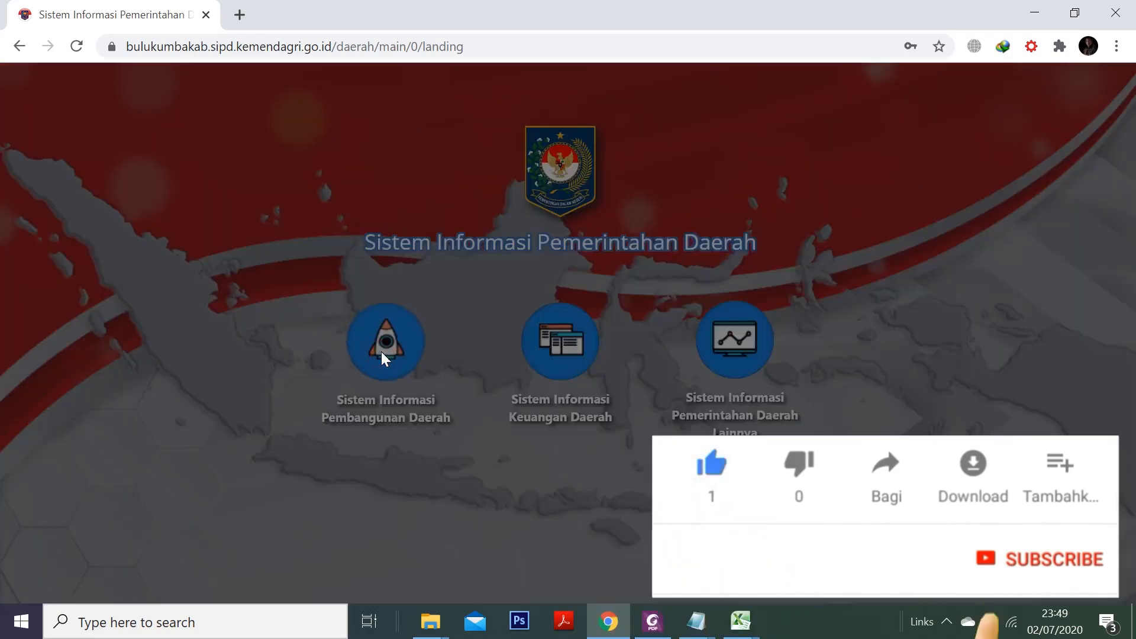
- Open Pembangunan Daerah (PMDN 90) and log in with another saved account, filling in its employee-ID username and password
{"action": "left_click", "coordinate": [443, 229]}
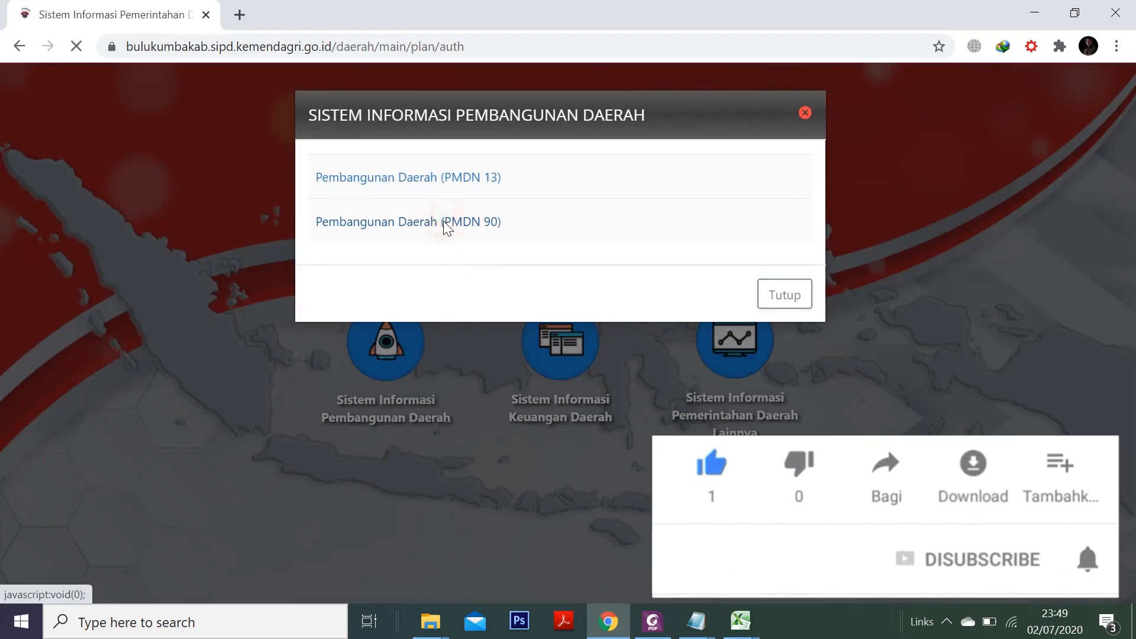
{"action": "scroll", "coordinate": [590, 474], "scroll_direction": "down", "scroll_amount": 3}
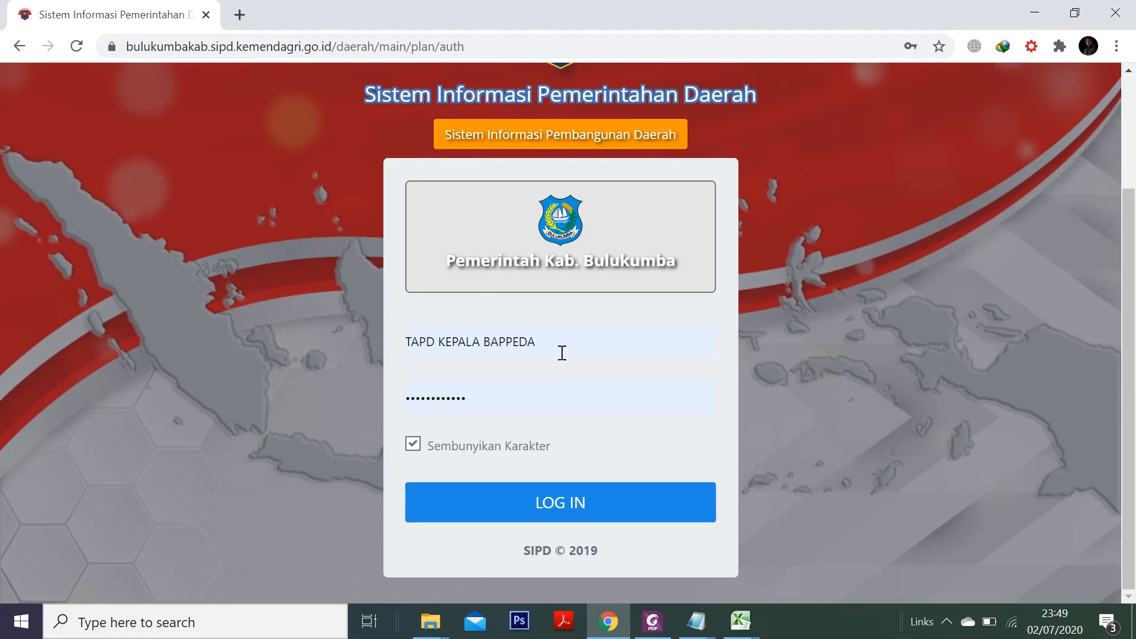
{"action": "left_click", "coordinate": [565, 342]}
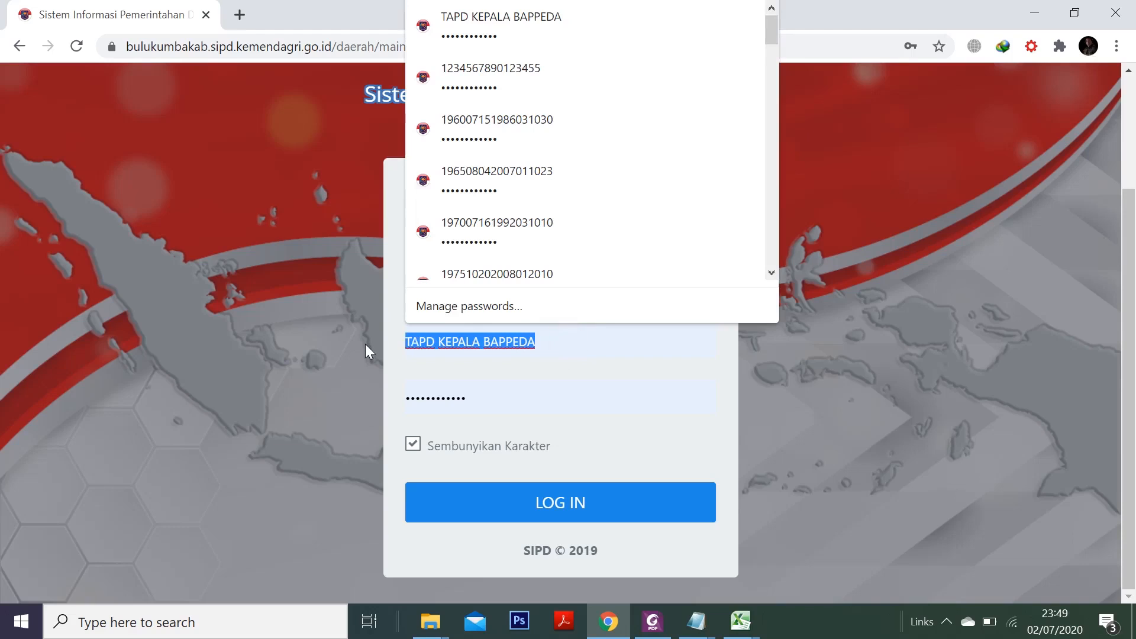
{"action": "key", "text": "BackSpace"}
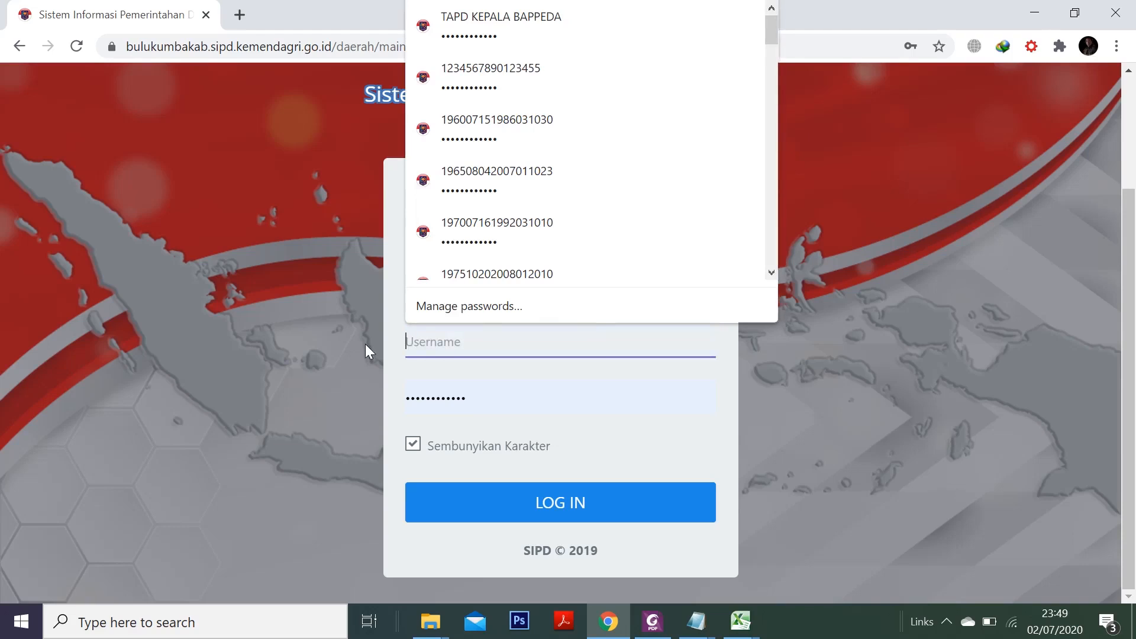
{"action": "type", "text": "198"}
{"action": "left_click", "coordinate": [466, 443]}
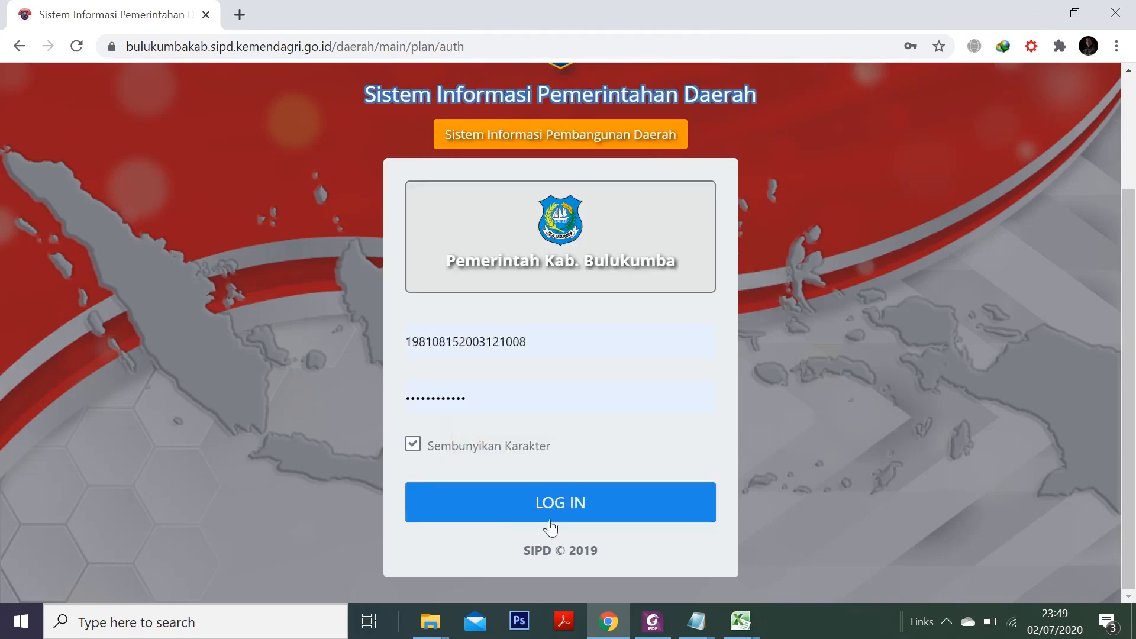
{"action": "left_click", "coordinate": [556, 501]}
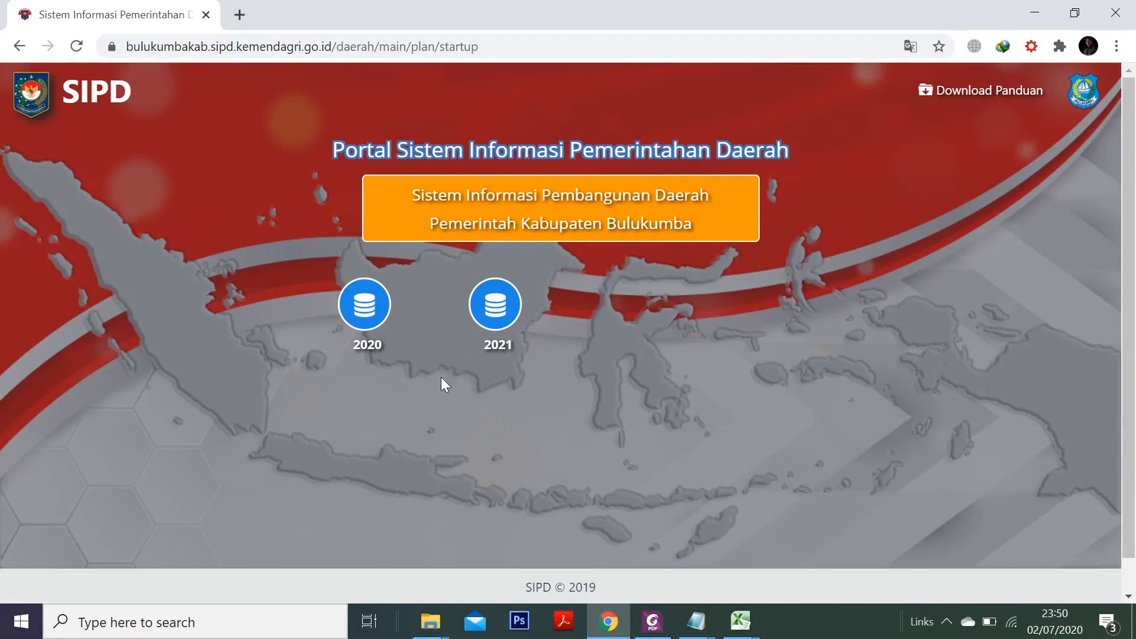
- Open Kegiatan / Sub Kegiatan for the 2020 planning year and start a new kegiatan
{"action": "left_click", "coordinate": [369, 303]}
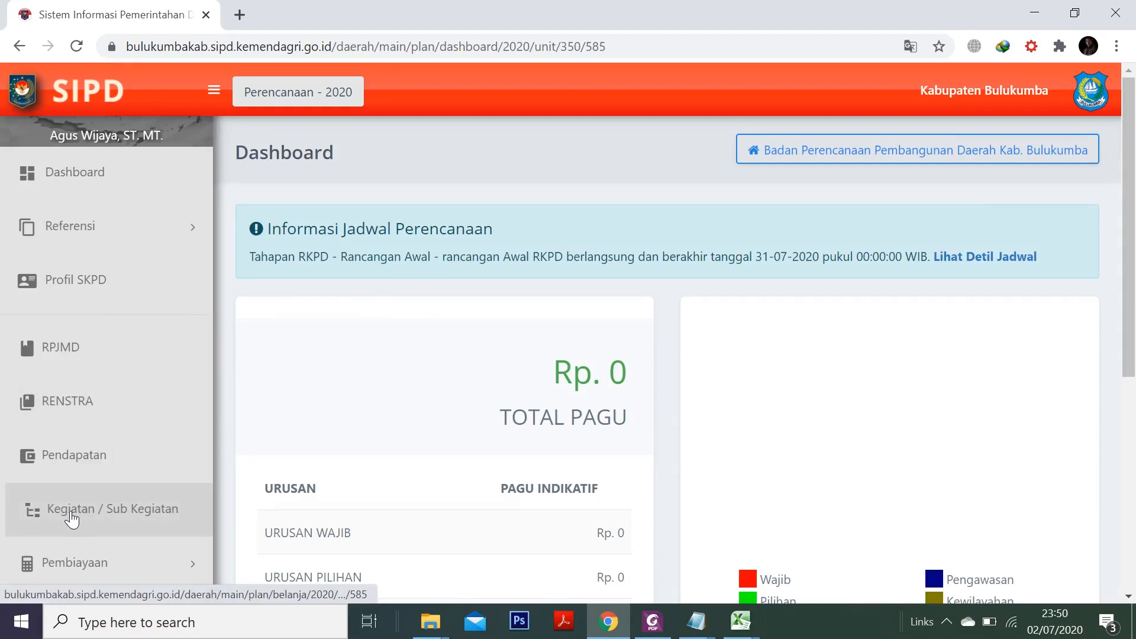
{"action": "left_click", "coordinate": [111, 514]}
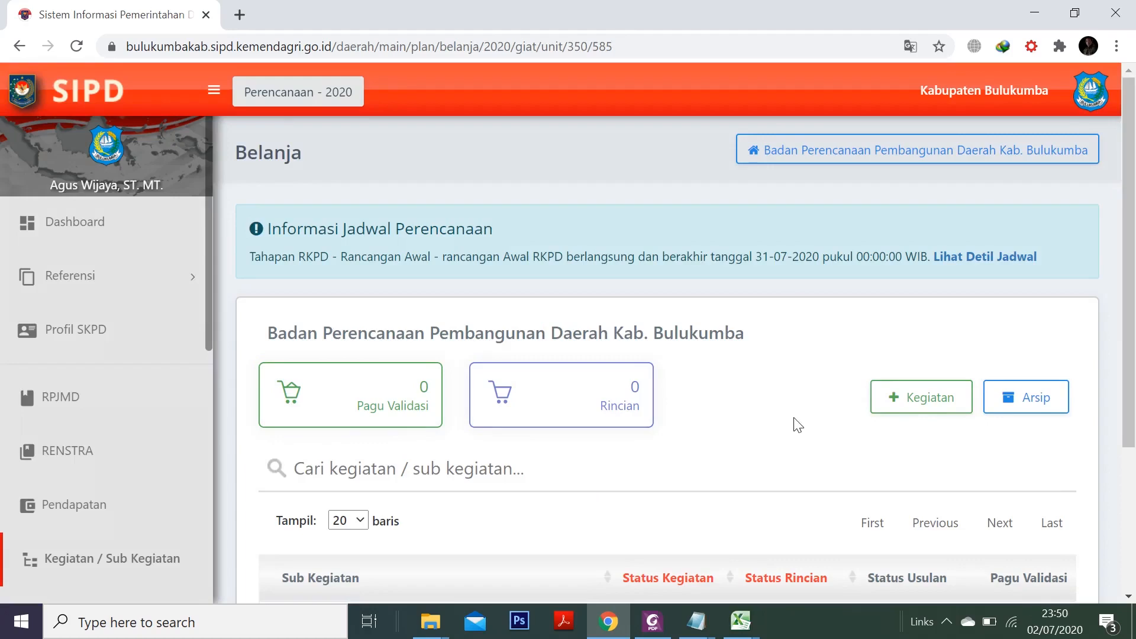
{"action": "scroll", "coordinate": [793, 424], "scroll_direction": "down", "scroll_amount": 3}
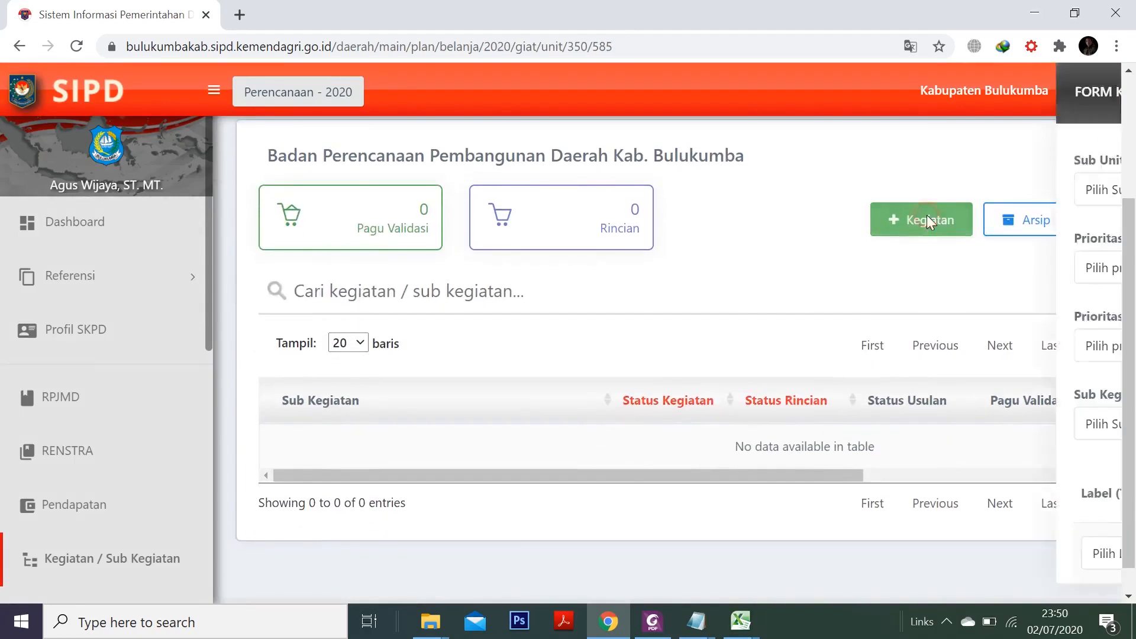
{"action": "left_click", "coordinate": [928, 221]}
- Set Sub Unit to Badan Perencanaan Pembangunan Daerah Kab. Bulukumba and Prioritas Pembangunan Kabupaten/Kota to Pengalokasian Anggaran bidang kesehatan
{"action": "left_click", "coordinate": [687, 190]}
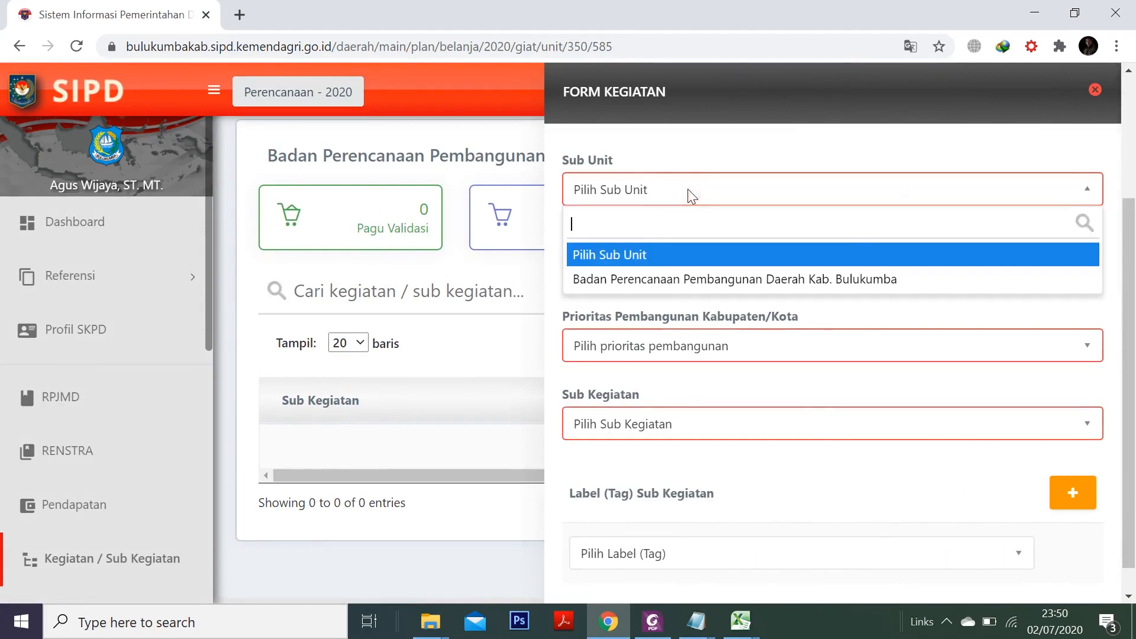
{"action": "left_click", "coordinate": [675, 280]}
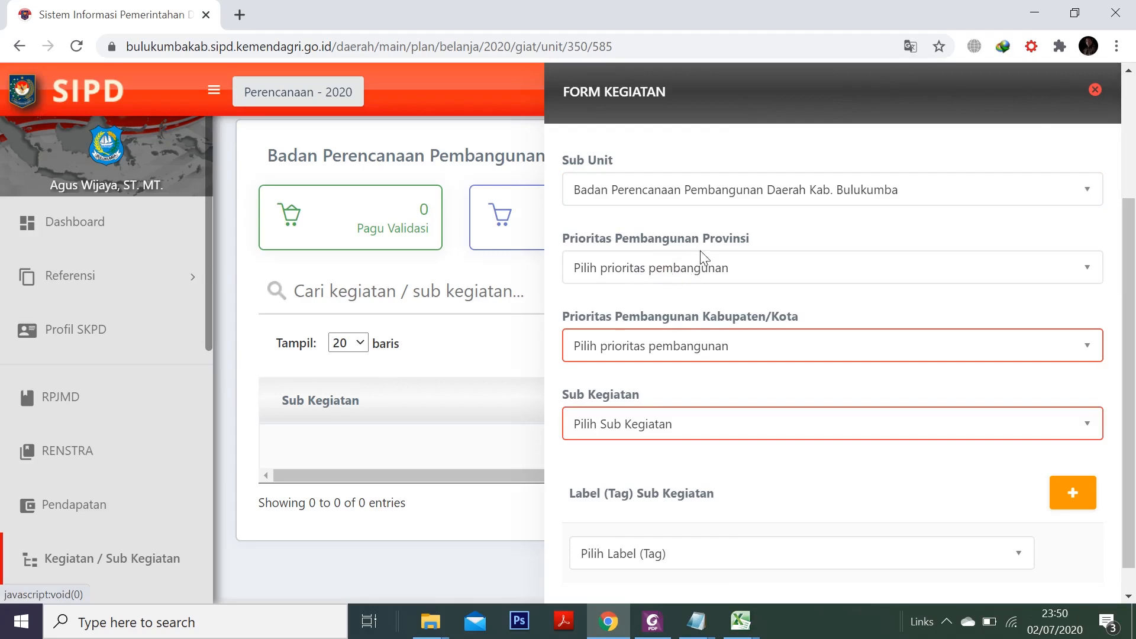
{"action": "left_click", "coordinate": [720, 275]}
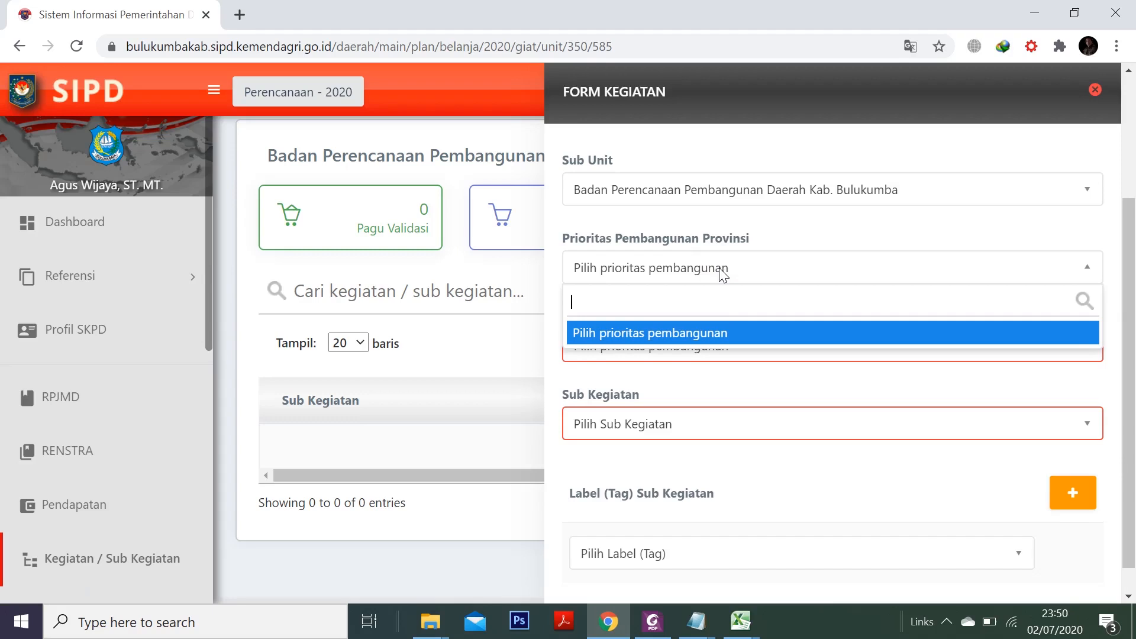
{"action": "left_click", "coordinate": [722, 273]}
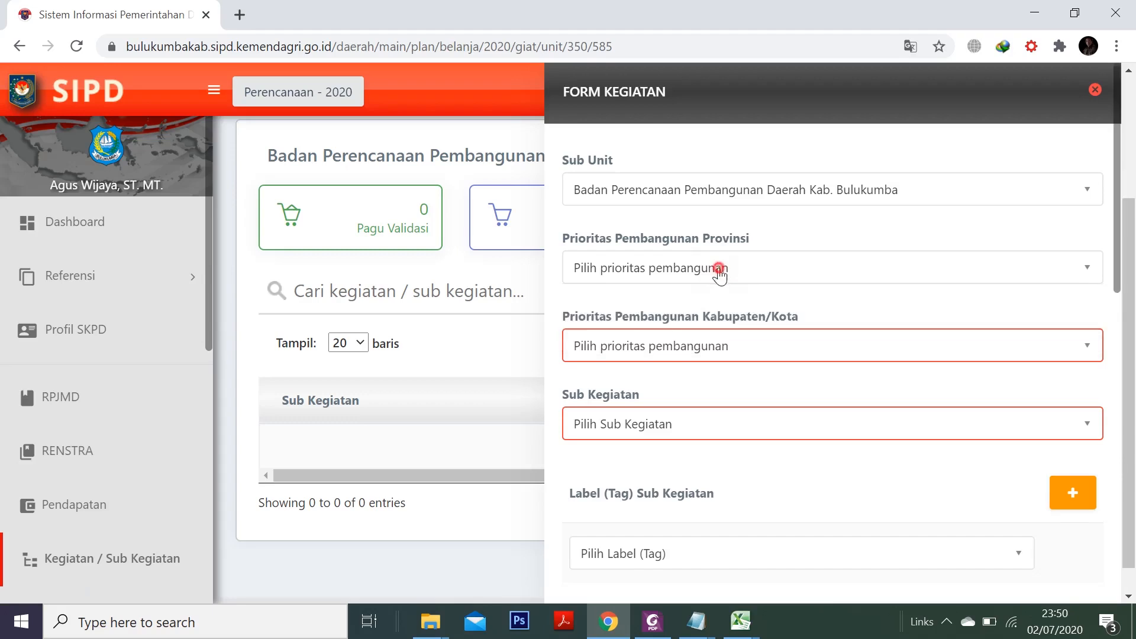
{"action": "left_click", "coordinate": [675, 357]}
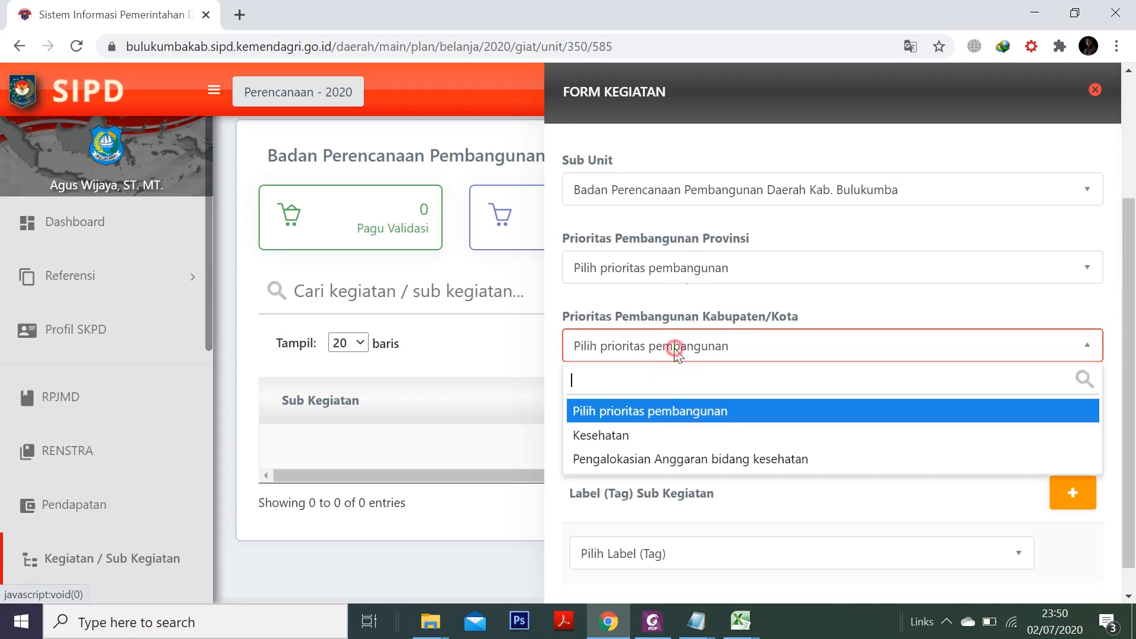
{"action": "left_click", "coordinate": [638, 462]}
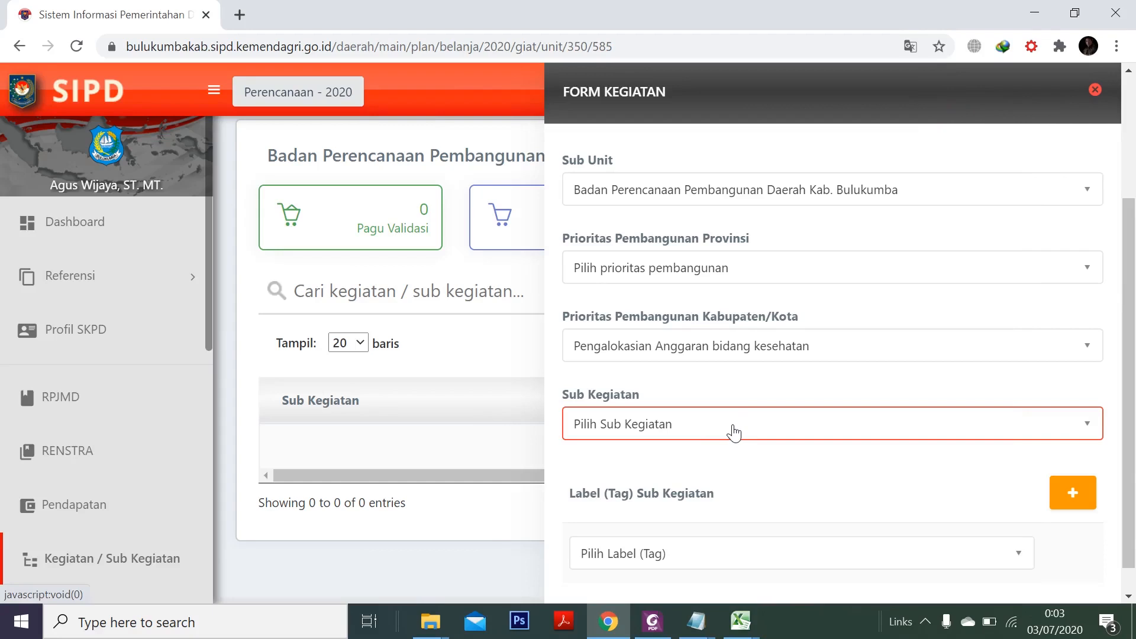
- Set Sub Kegiatan to 5.01.02.2.01.03 Koordinasi Pelaksanaan Musrenbang Kabupaten/Kota
{"action": "left_click", "coordinate": [734, 430]}
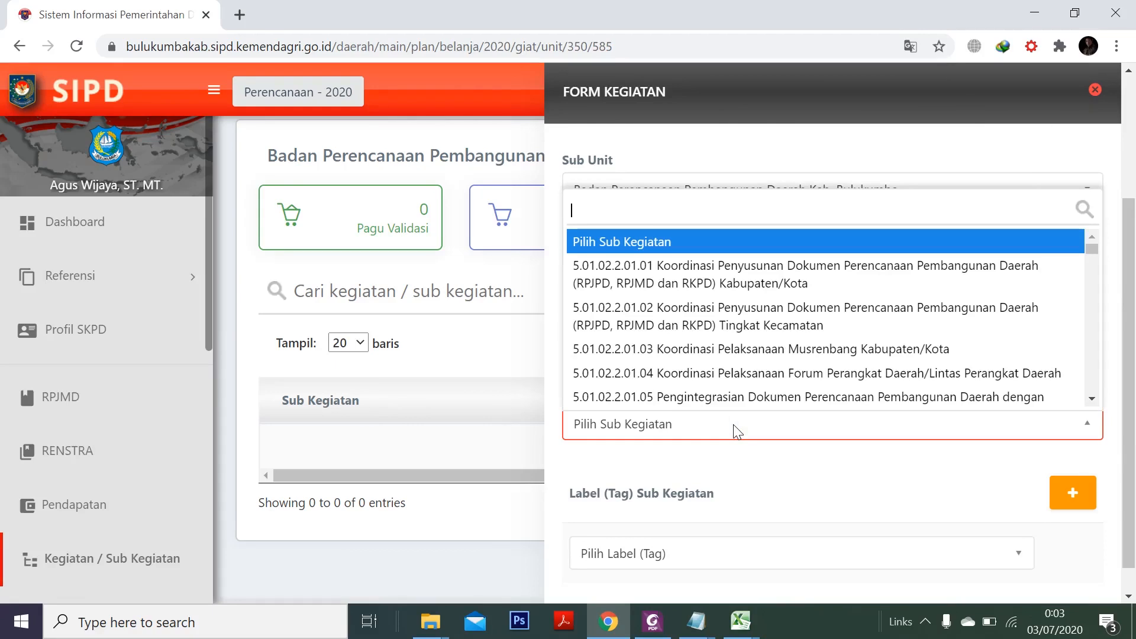
{"action": "scroll", "coordinate": [763, 355], "scroll_direction": "down", "scroll_amount": 1}
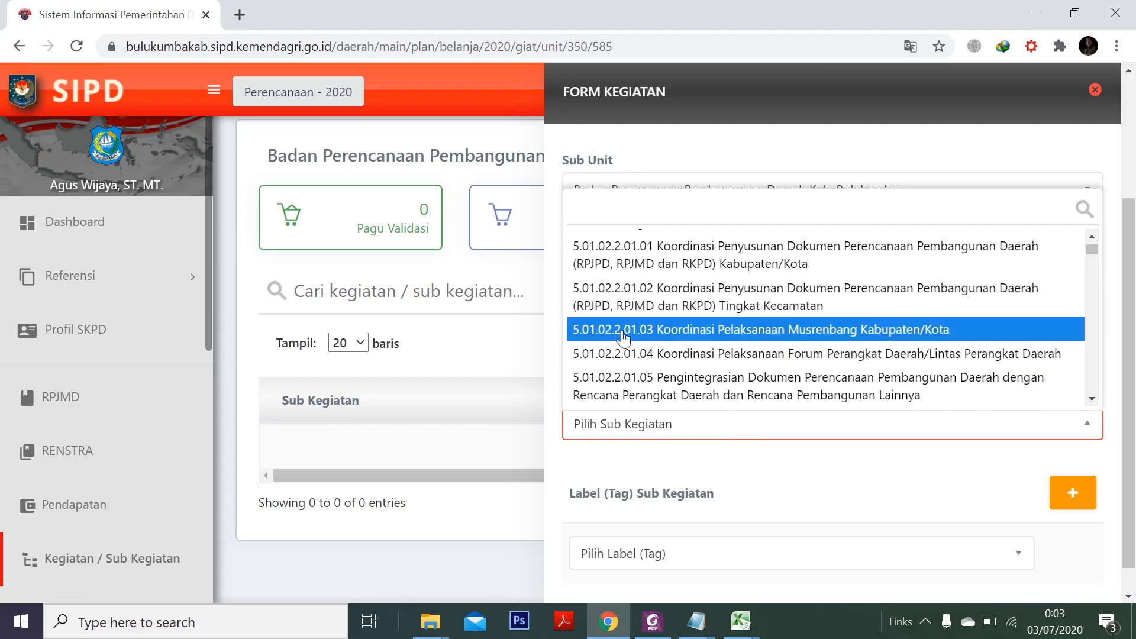
{"action": "scroll", "coordinate": [765, 292], "scroll_direction": "up", "scroll_amount": 1}
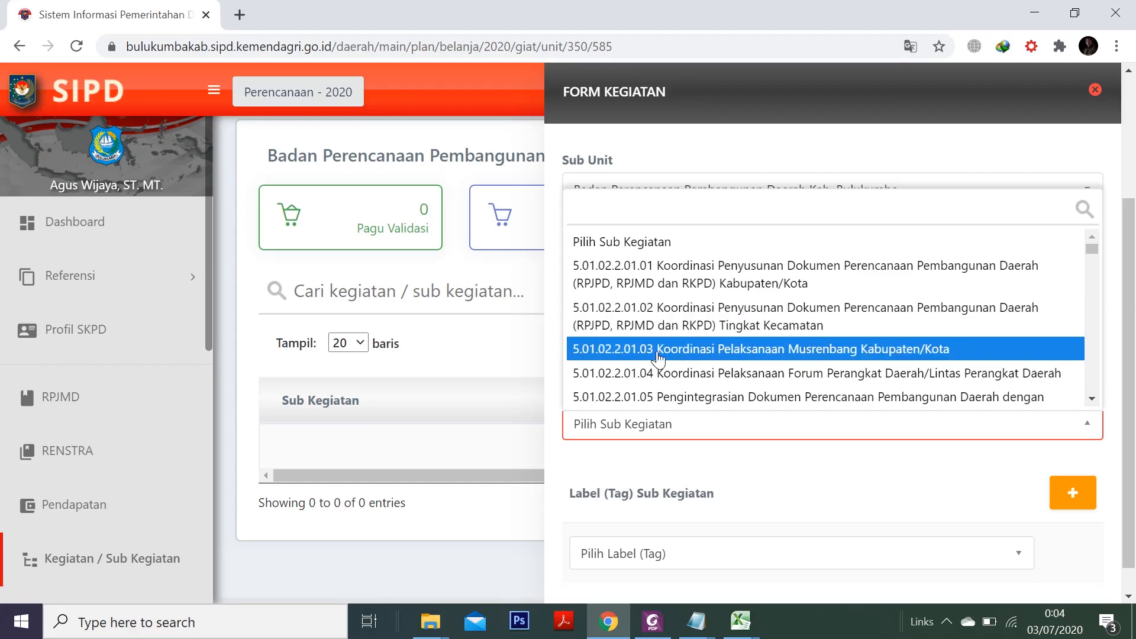
{"action": "left_click", "coordinate": [793, 351]}
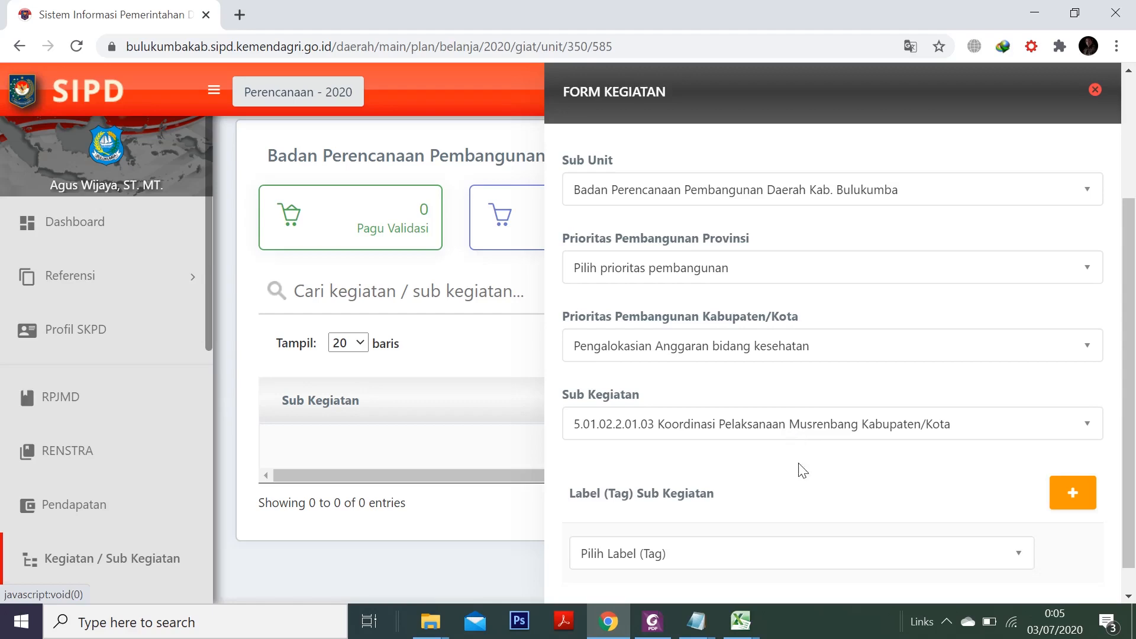
- Search the Sumber Dana options for "UMUM" and choose [DANA KHUSUS] - Dana Transfer Umum - Dana Alokasi Umum
{"action": "scroll", "coordinate": [767, 468], "scroll_direction": "down", "scroll_amount": 3}
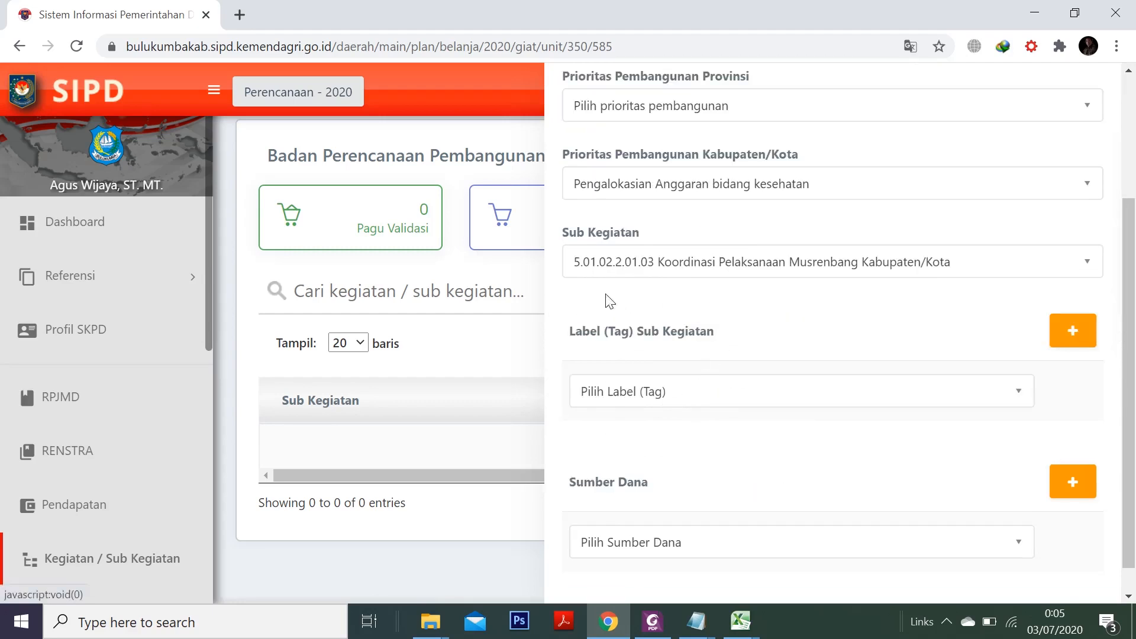
{"action": "scroll", "coordinate": [737, 440], "scroll_direction": "down", "scroll_amount": 3}
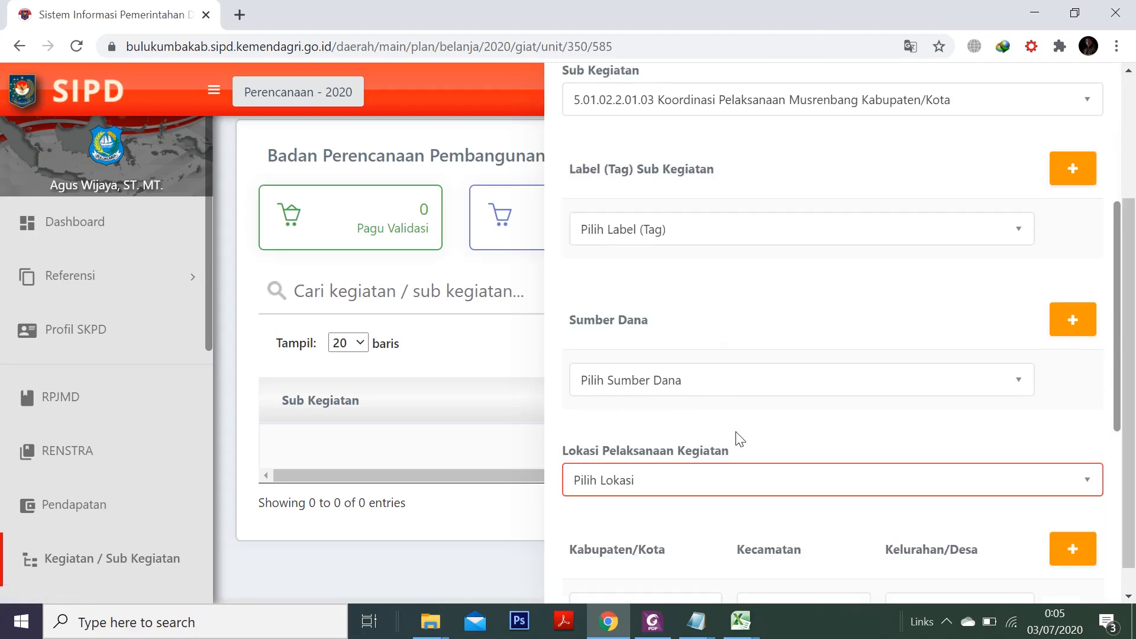
{"action": "left_click", "coordinate": [669, 382]}
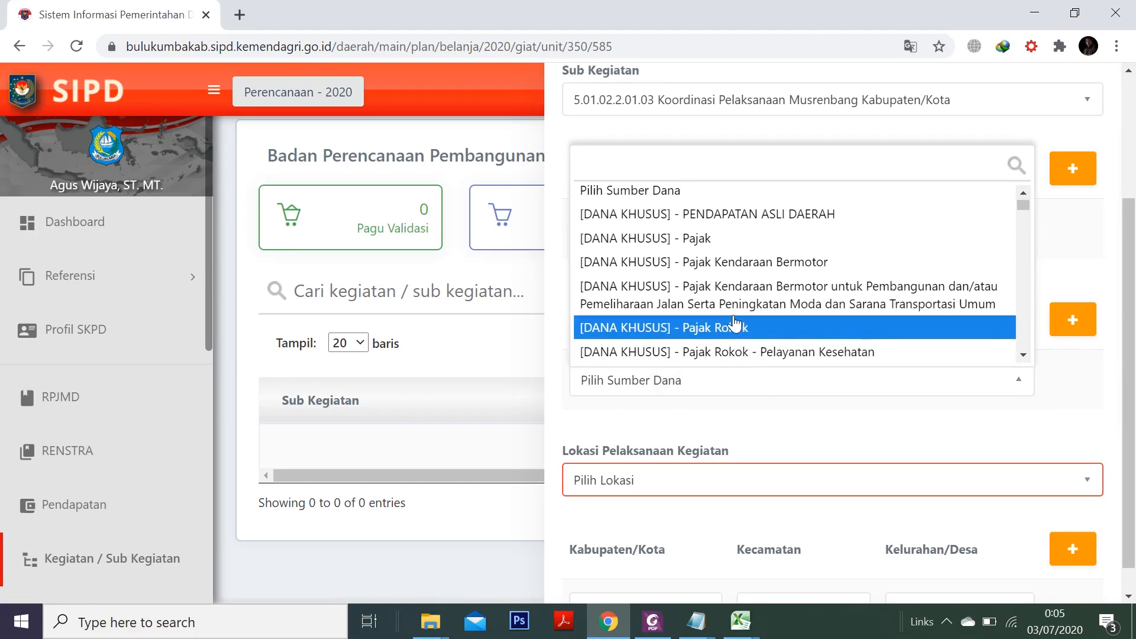
{"action": "scroll", "coordinate": [738, 327], "scroll_direction": "down", "scroll_amount": 3}
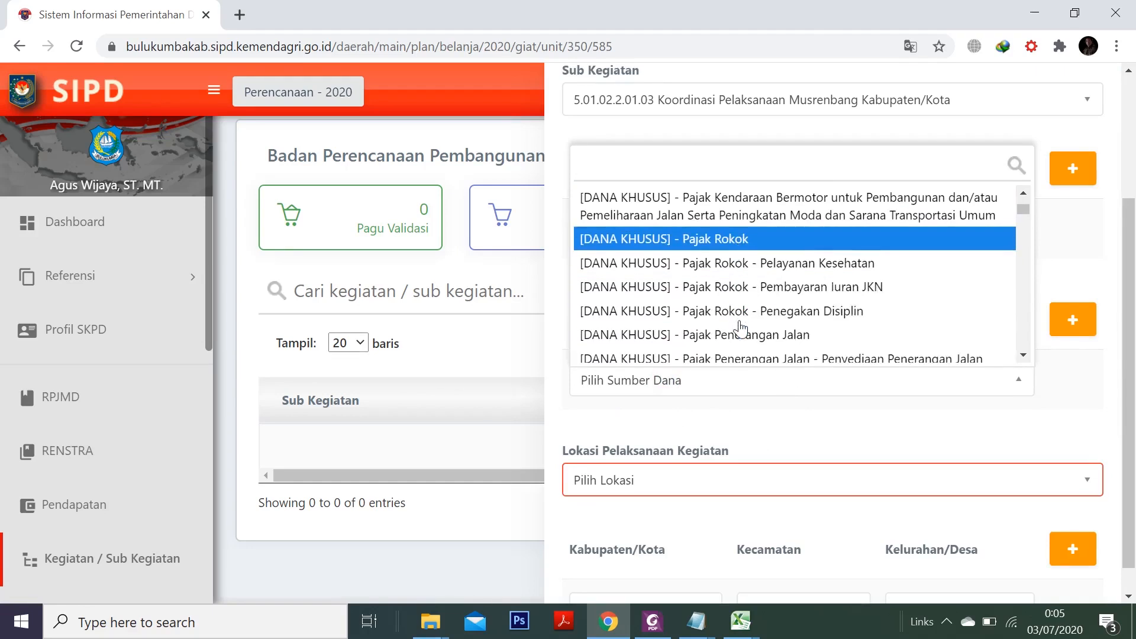
{"action": "scroll", "coordinate": [730, 251], "scroll_direction": "down", "scroll_amount": 5}
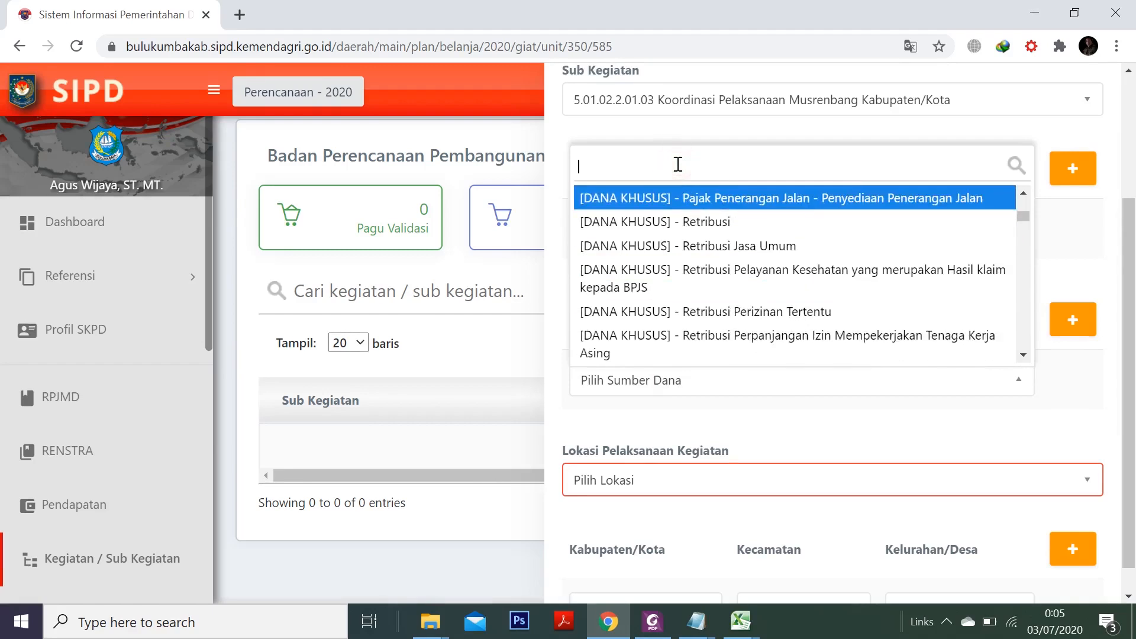
{"action": "type", "text": "UMU"}
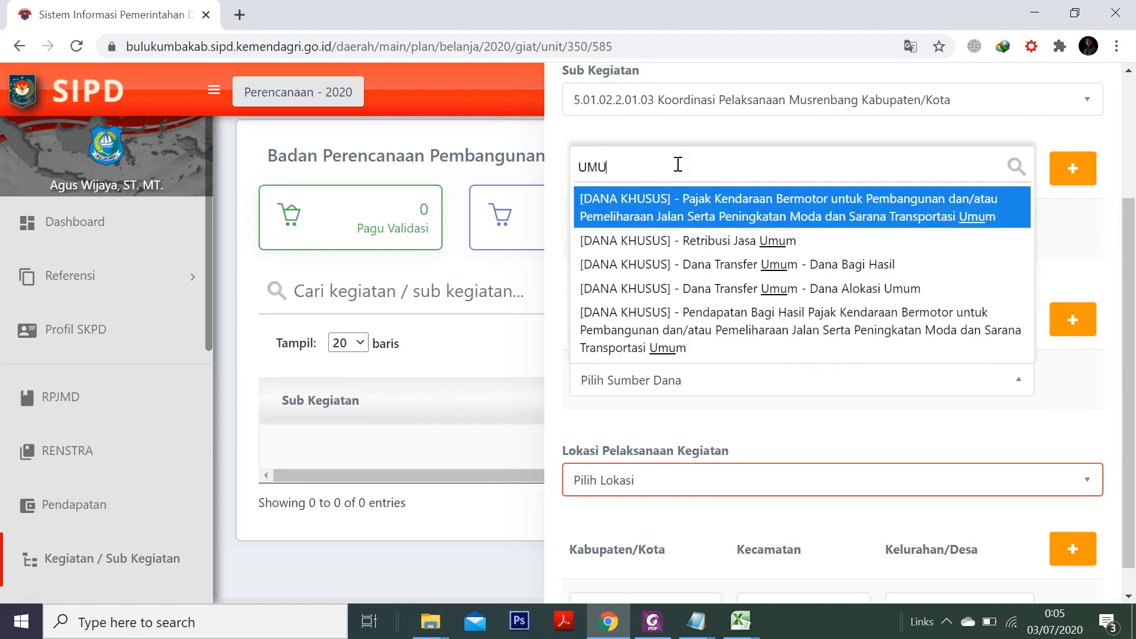
{"action": "type", "text": "M"}
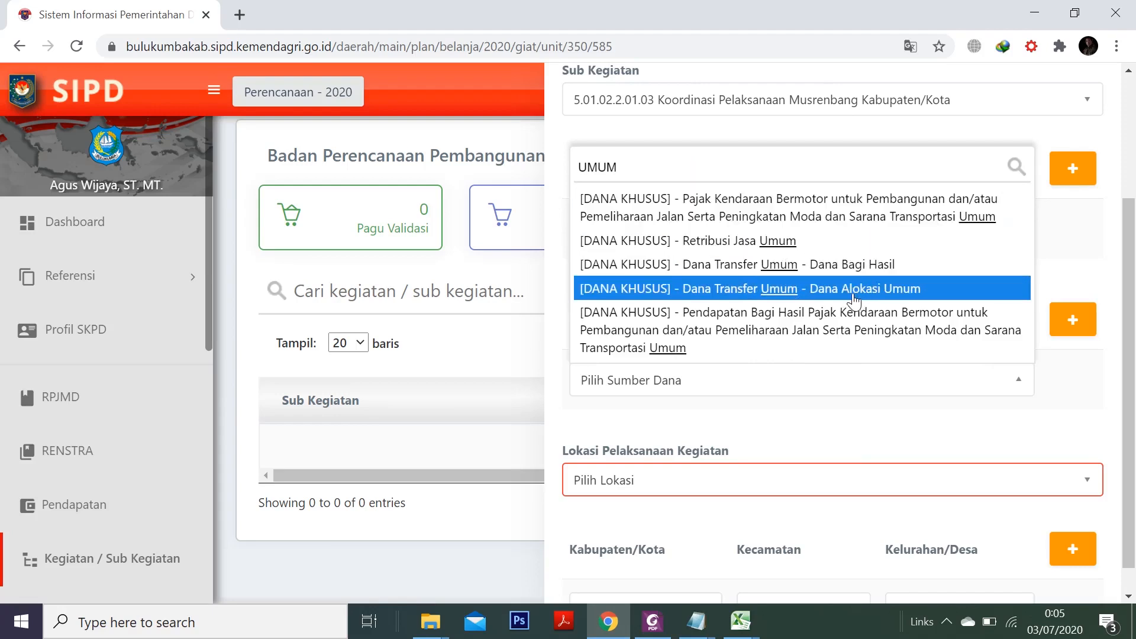
{"action": "left_click", "coordinate": [819, 290]}
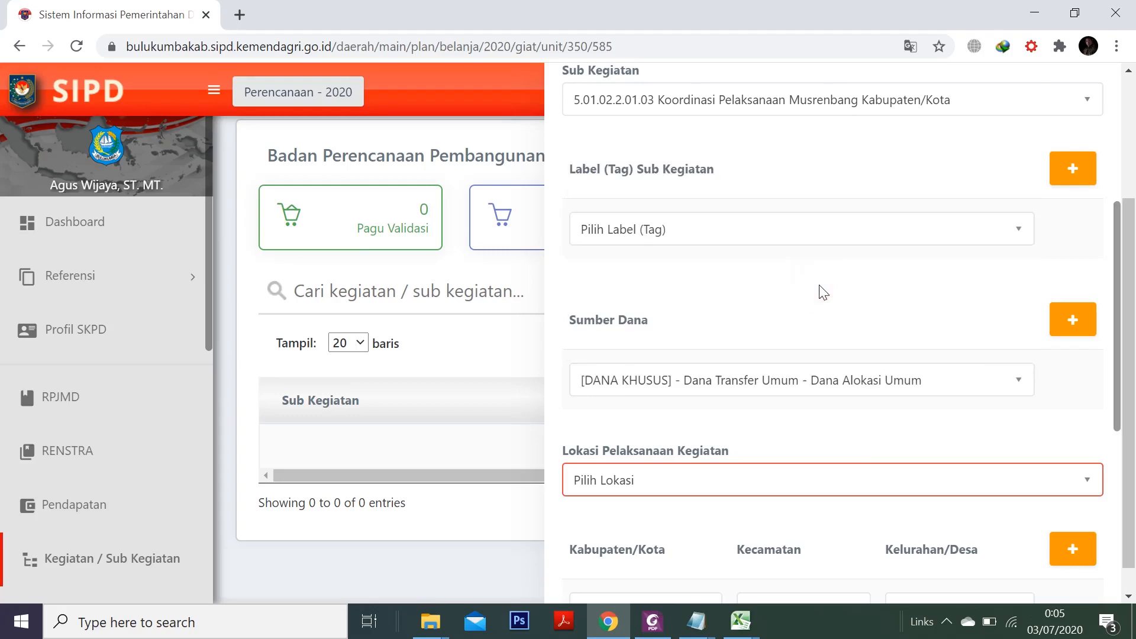
- Set Lokasi Pelaksanaan Kegiatan and Kabupaten/Kota to Kab. Bulukumba, Kecamatan to Ujung Bulu, and Kelurahan/Desa to Loka
{"action": "scroll", "coordinate": [828, 401], "scroll_direction": "down", "scroll_amount": 3}
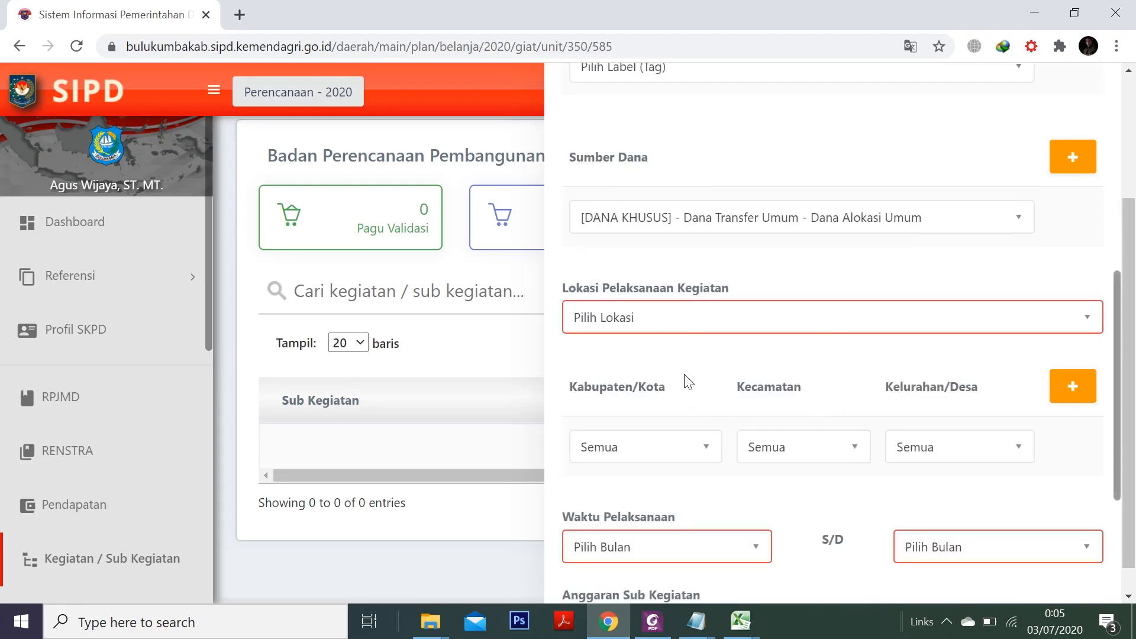
{"action": "left_click", "coordinate": [668, 317]}
{"action": "left_click", "coordinate": [654, 408]}
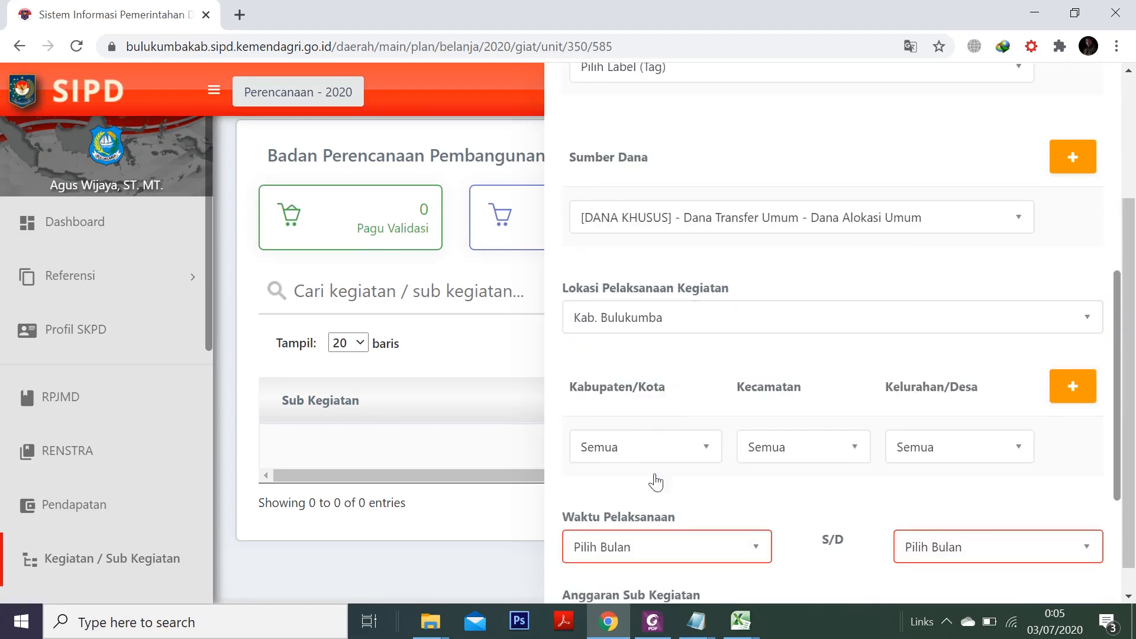
{"action": "left_click", "coordinate": [677, 454]}
{"action": "left_click", "coordinate": [646, 536]}
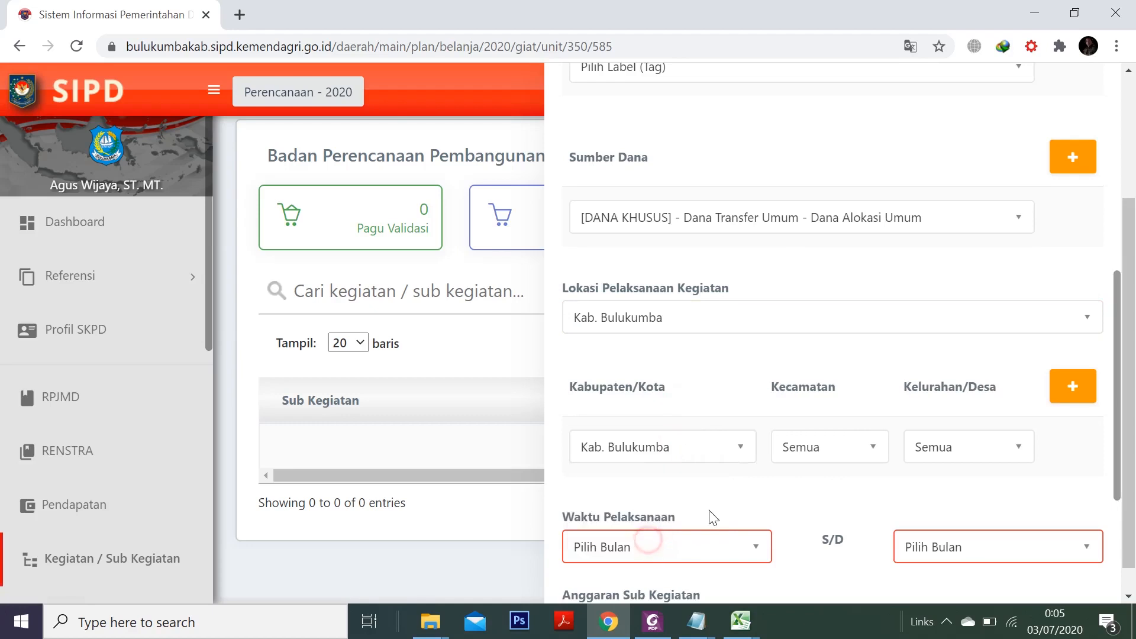
{"action": "left_click", "coordinate": [837, 458]}
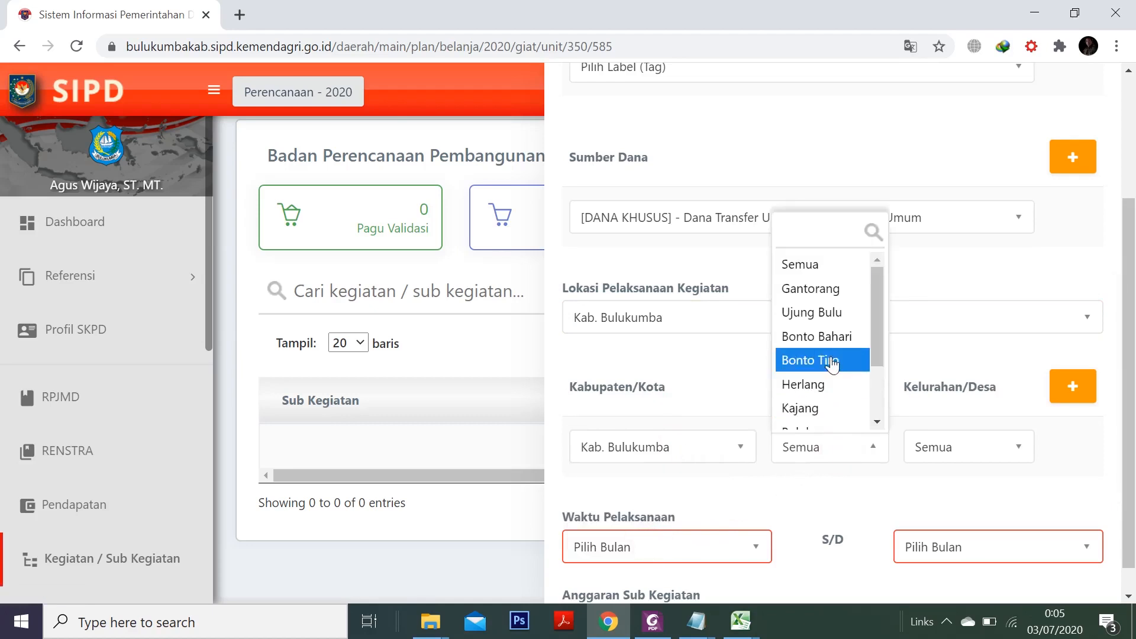
{"action": "left_click", "coordinate": [821, 310]}
{"action": "left_click", "coordinate": [966, 462]}
{"action": "scroll", "coordinate": [935, 337], "scroll_direction": "down", "scroll_amount": 3}
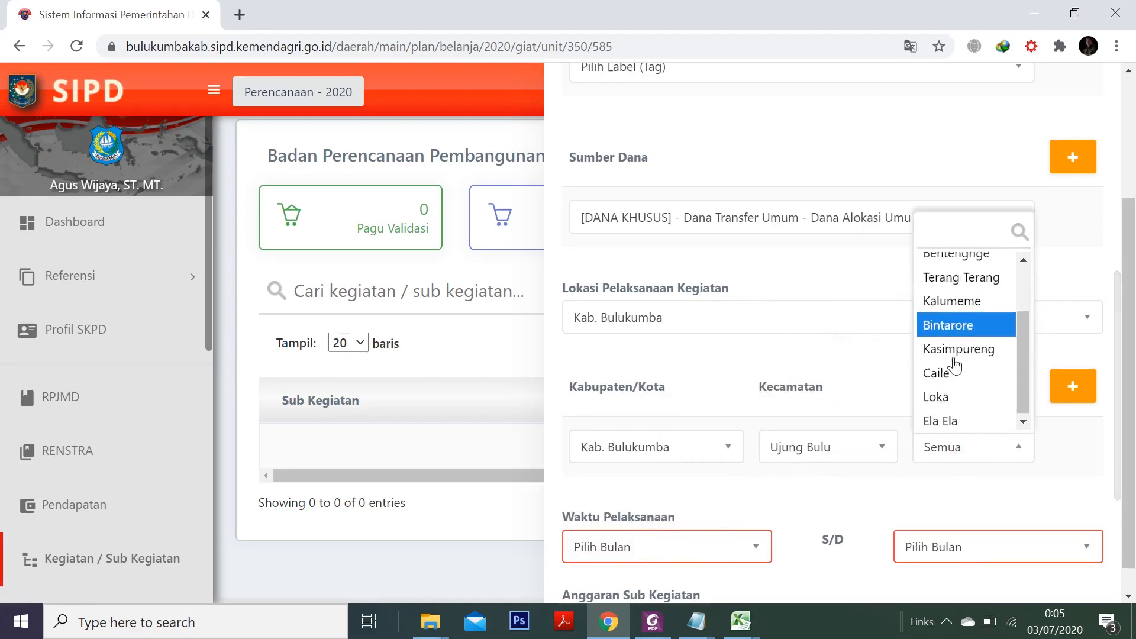
{"action": "left_click", "coordinate": [949, 393]}
- Set Waktu Pelaksanaan to run from Januari to Desember
{"action": "scroll", "coordinate": [829, 476], "scroll_direction": "down", "scroll_amount": 4}
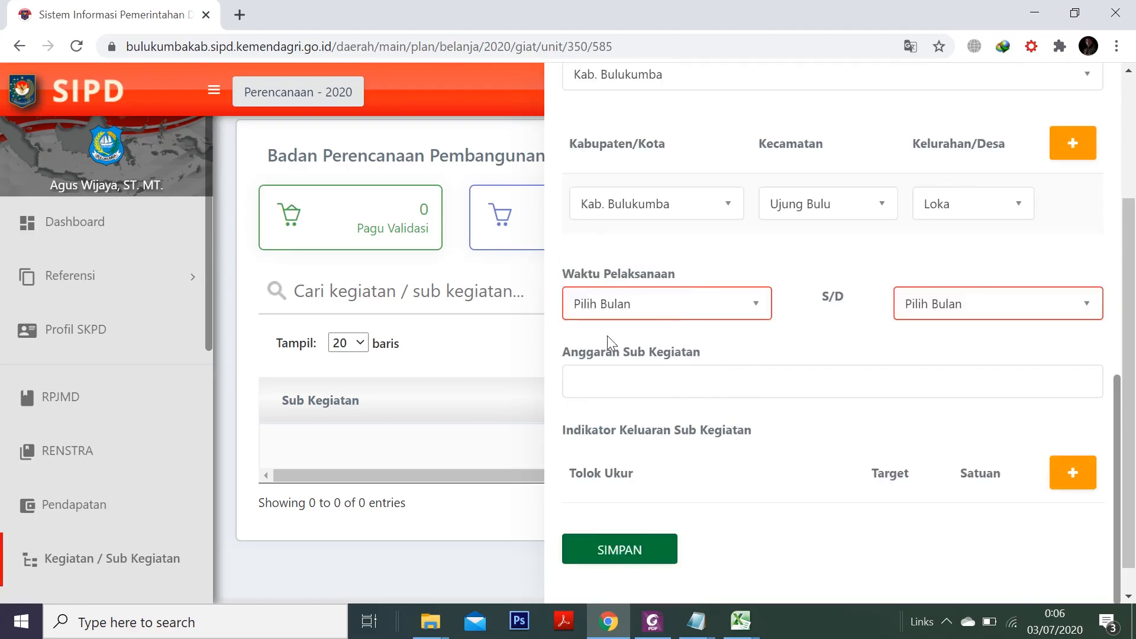
{"action": "left_click", "coordinate": [661, 310]}
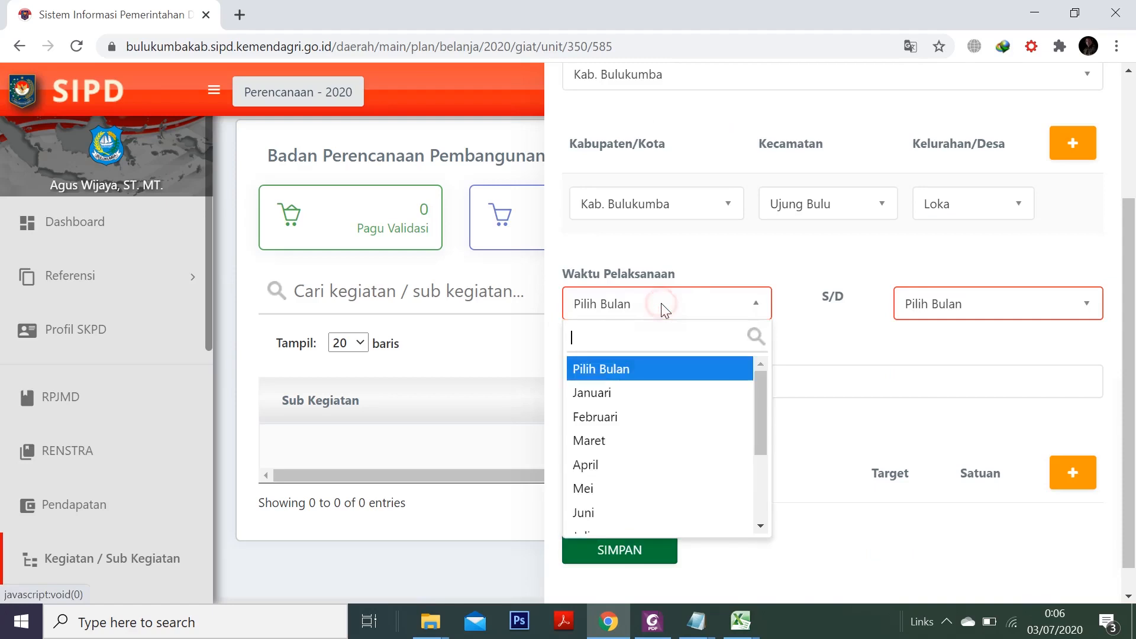
{"action": "left_click", "coordinate": [624, 393]}
{"action": "left_click", "coordinate": [955, 307]}
{"action": "scroll", "coordinate": [962, 409], "scroll_direction": "down", "scroll_amount": 5}
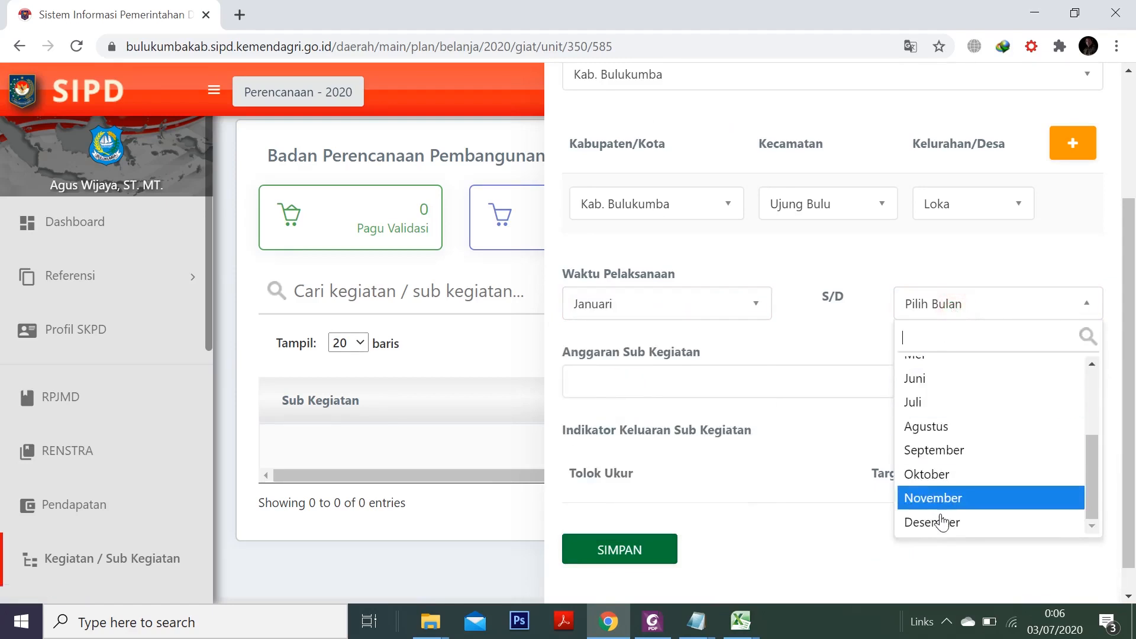
{"action": "left_click", "coordinate": [941, 519]}
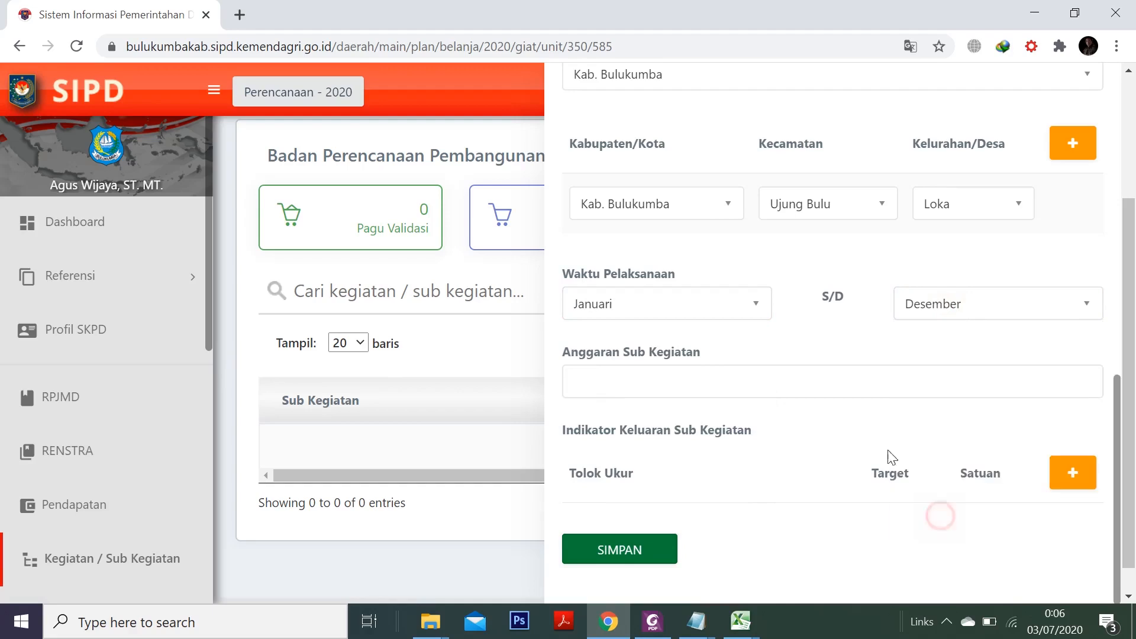
- Set Anggaran Sub Kegiatan to 70000000
{"action": "left_click", "coordinate": [668, 385]}
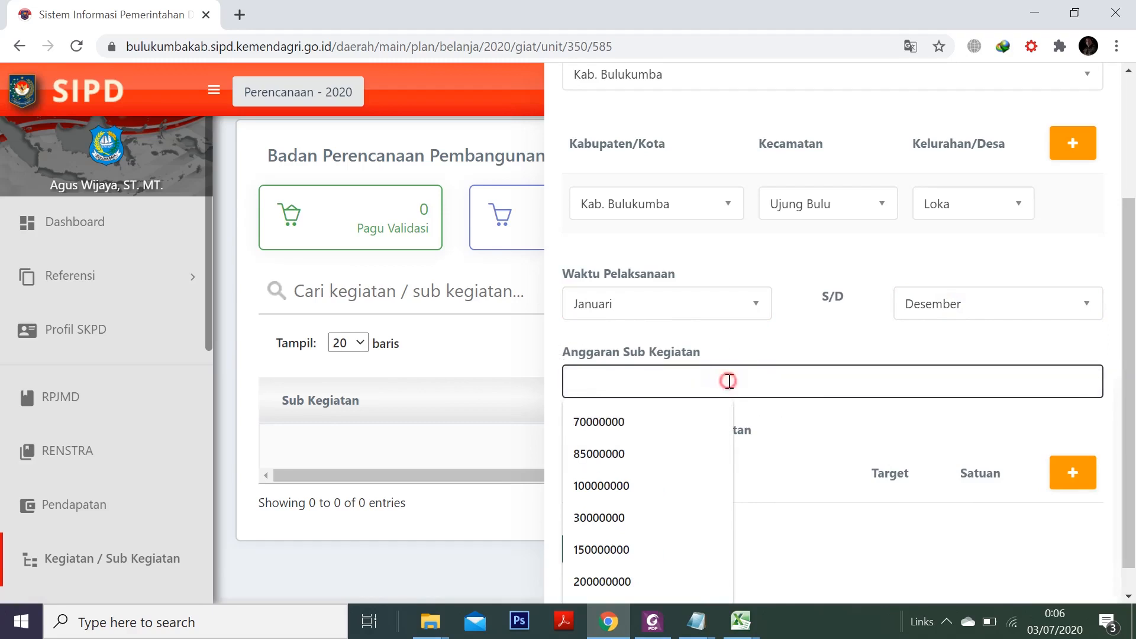
{"action": "left_click", "coordinate": [728, 353]}
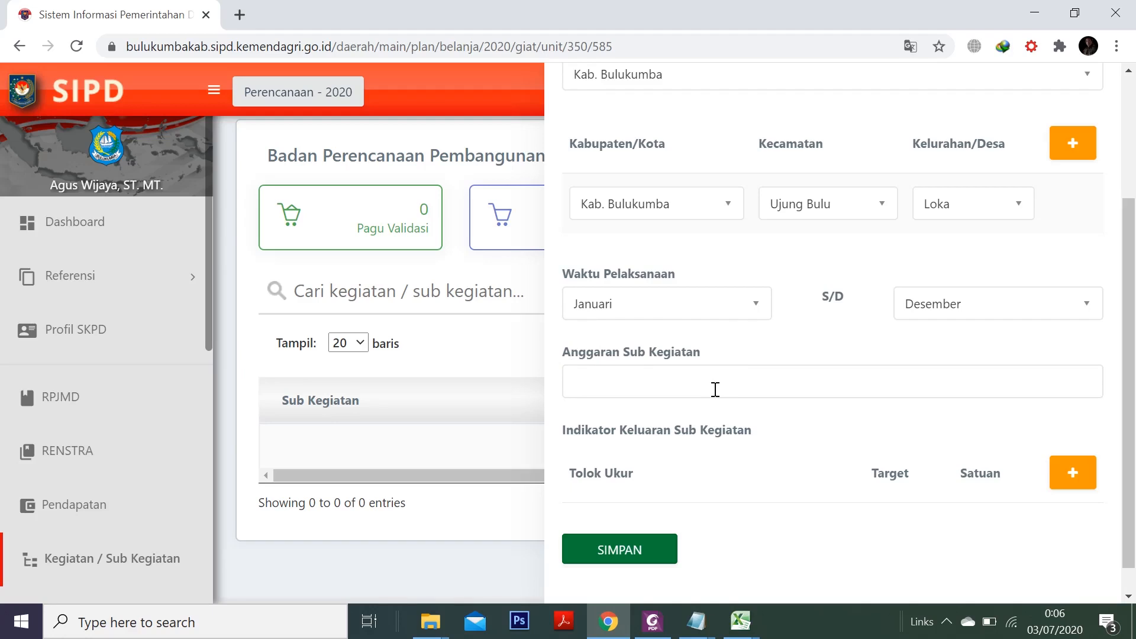
{"action": "left_click", "coordinate": [687, 385]}
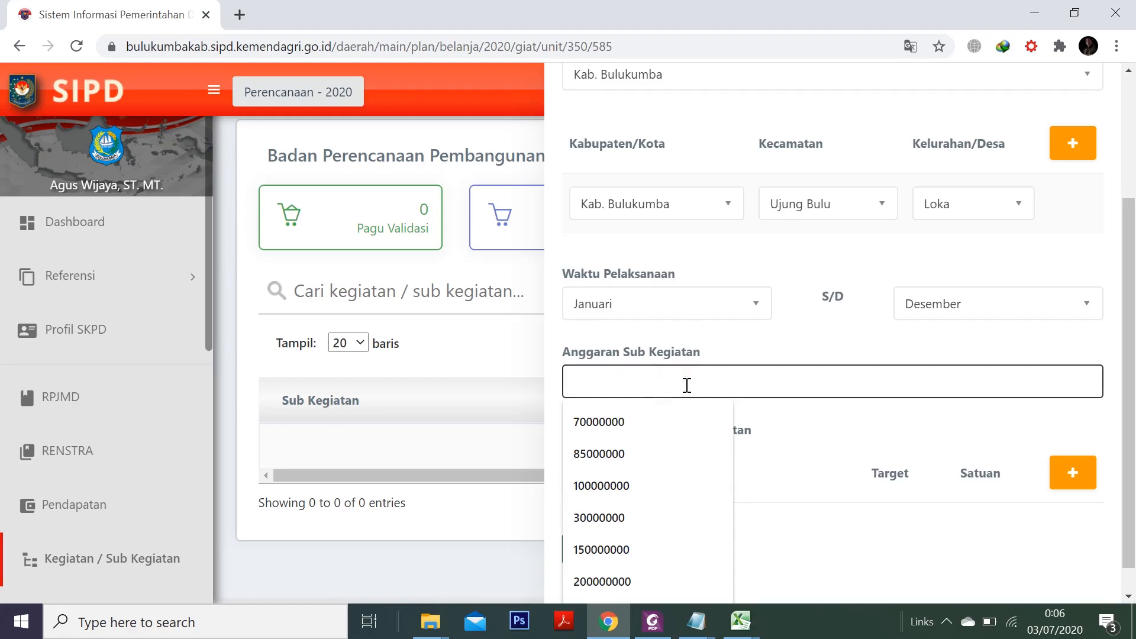
{"action": "left_click", "coordinate": [616, 420]}
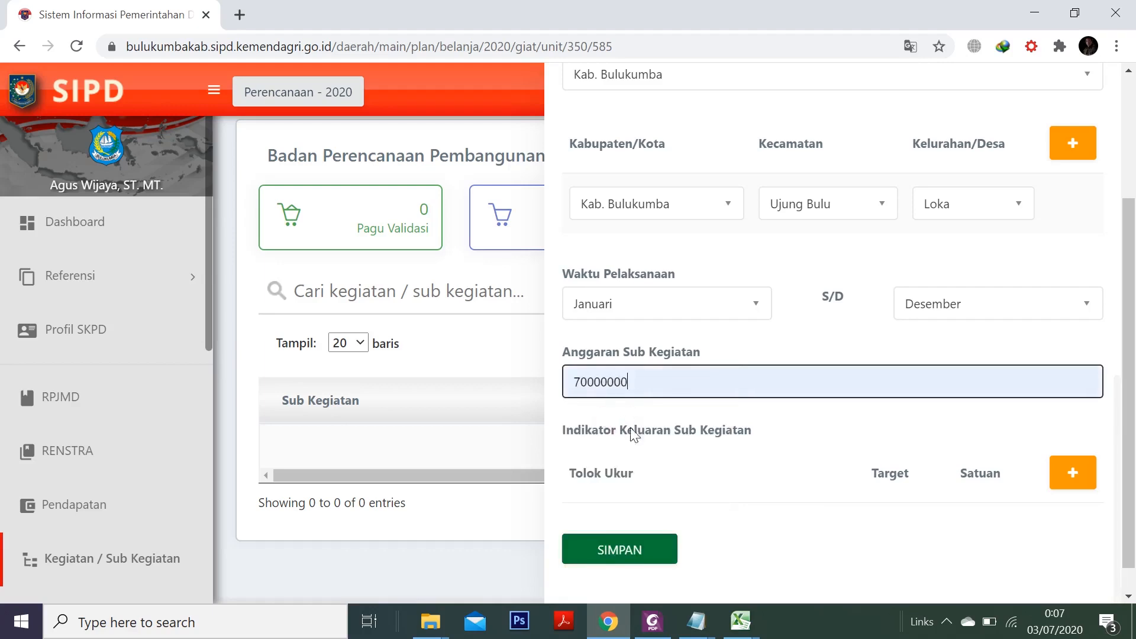
- Add an Indikator Keluaran with Tolok Ukur "Terlaksananya forum gabungan OPD", Target 1 and Satuan Kegiatan
{"action": "left_click", "coordinate": [1081, 485]}
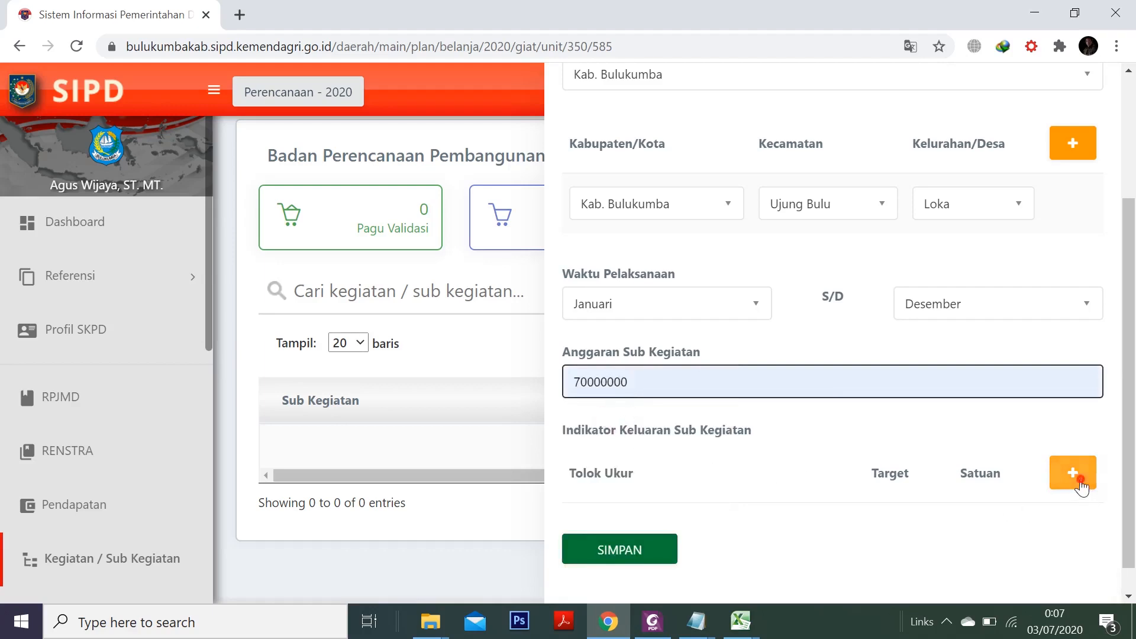
{"action": "scroll", "coordinate": [796, 452], "scroll_direction": "down", "scroll_amount": 1}
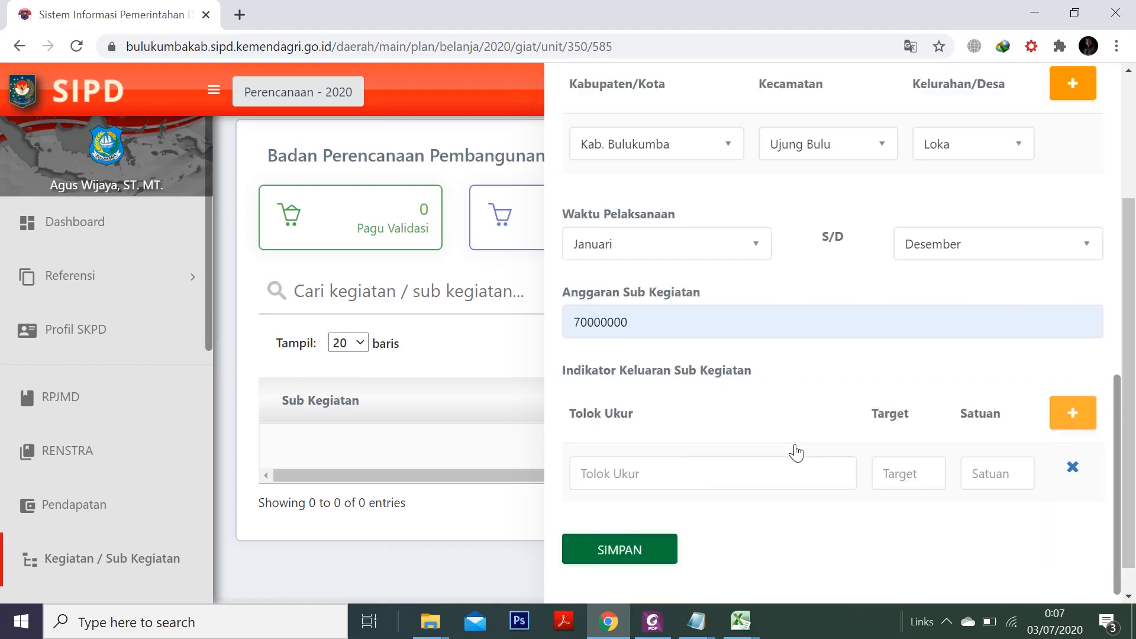
{"action": "left_click", "coordinate": [692, 478]}
{"action": "left_click", "coordinate": [668, 432]}
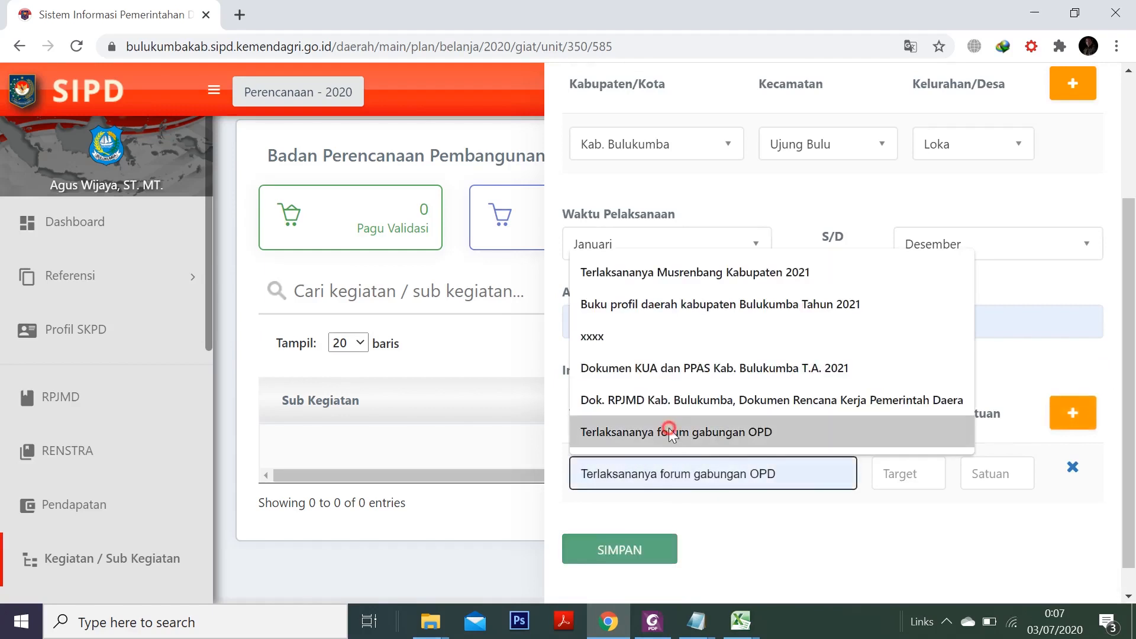
{"action": "left_click", "coordinate": [925, 475]}
{"action": "left_click", "coordinate": [913, 335]}
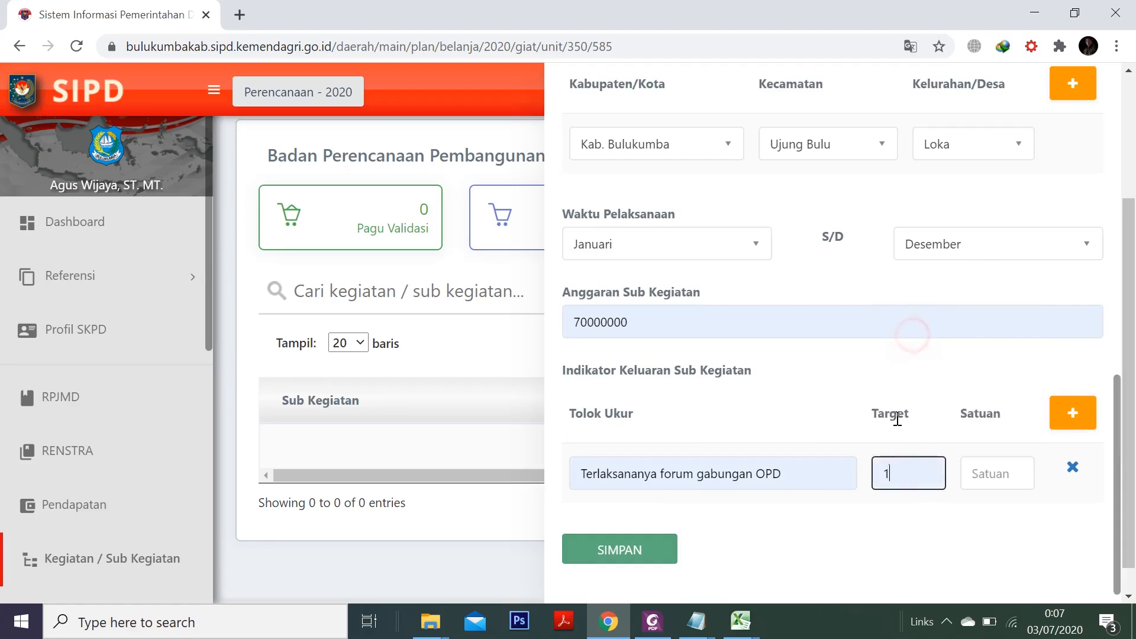
{"action": "left_click", "coordinate": [1007, 474]}
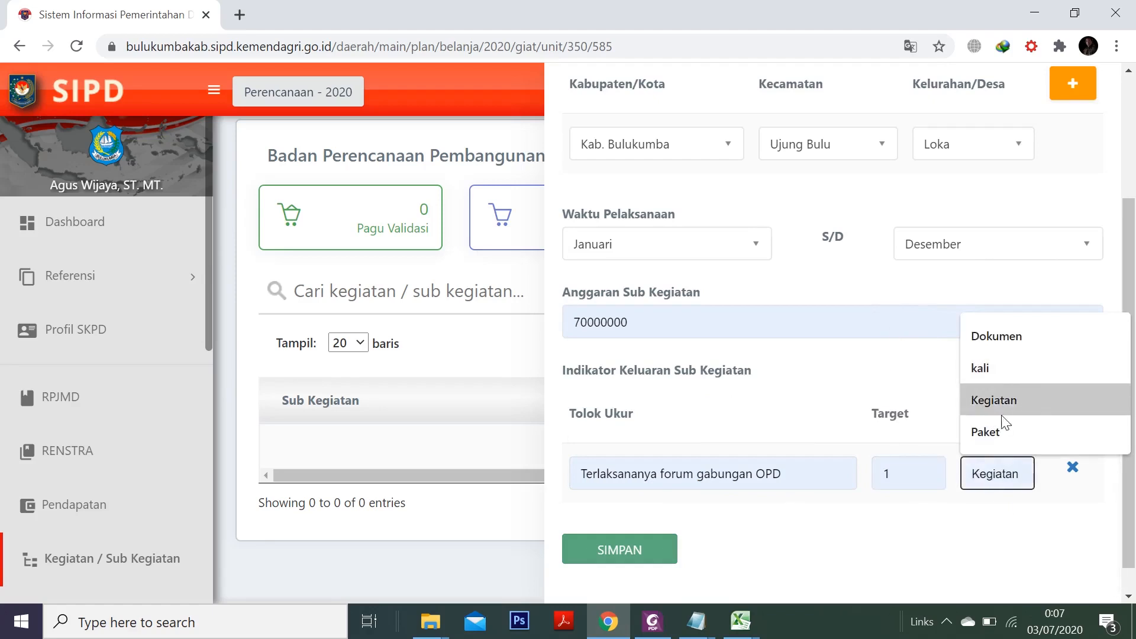
{"action": "left_click", "coordinate": [1000, 400]}
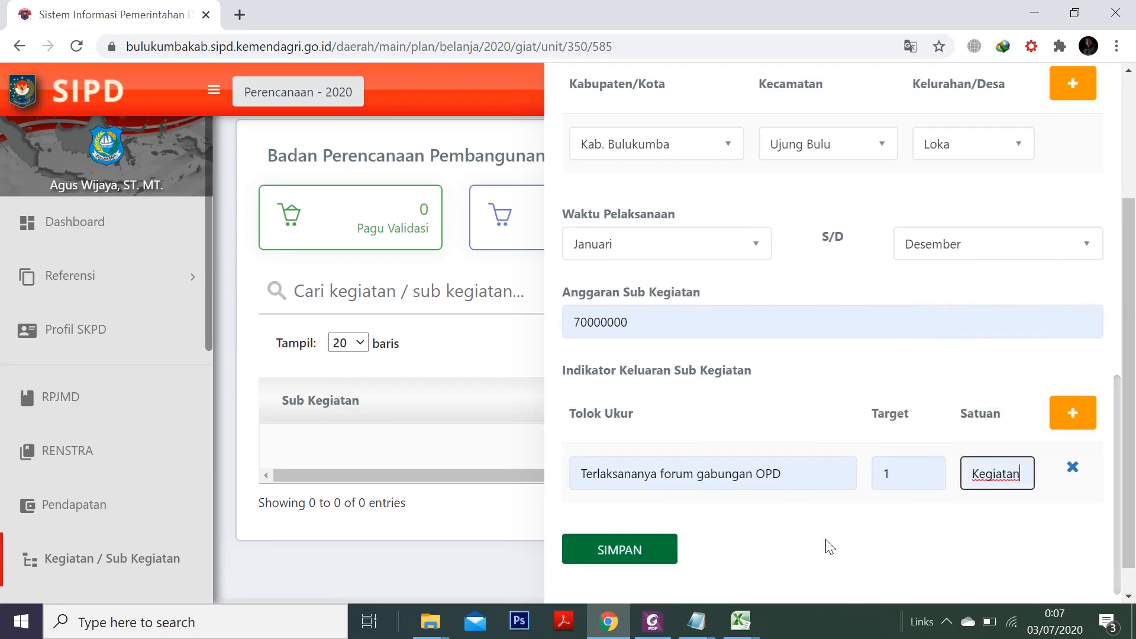
- Save the sub kegiatan and review its entry in the Belanja list
{"action": "left_click", "coordinate": [624, 550]}
{"action": "scroll", "coordinate": [680, 517], "scroll_direction": "down", "scroll_amount": 3}
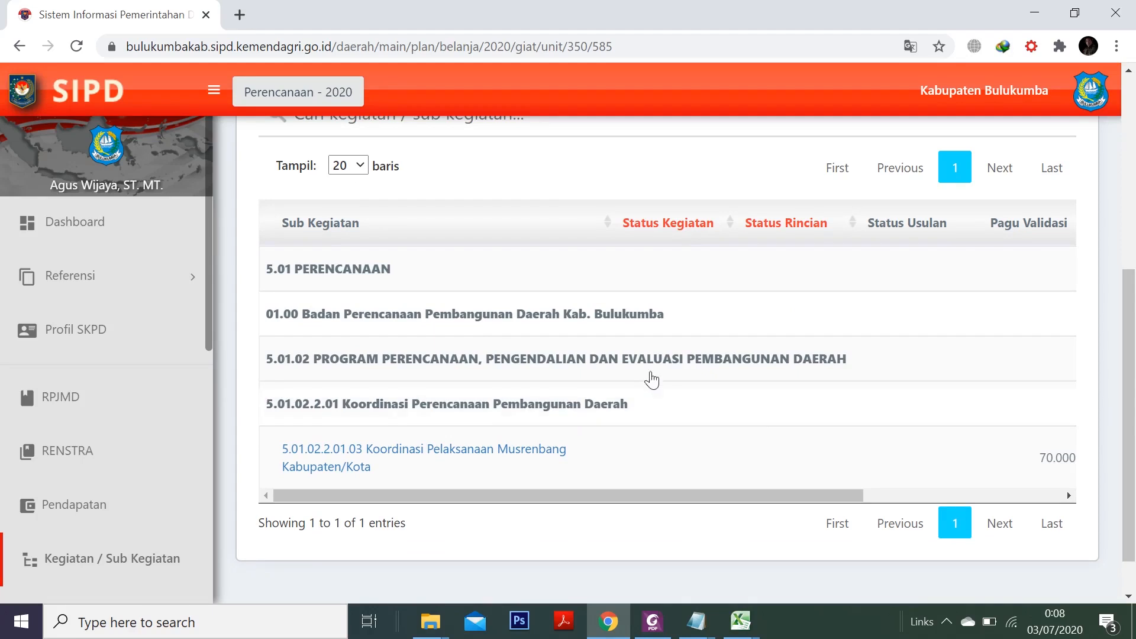
{"action": "scroll", "coordinate": [984, 368], "scroll_direction": "up", "scroll_amount": 5}
{"action": "scroll", "coordinate": [850, 355], "scroll_direction": "down", "scroll_amount": 4}
{"action": "scroll", "coordinate": [1091, 290], "scroll_direction": "up", "scroll_amount": 4}
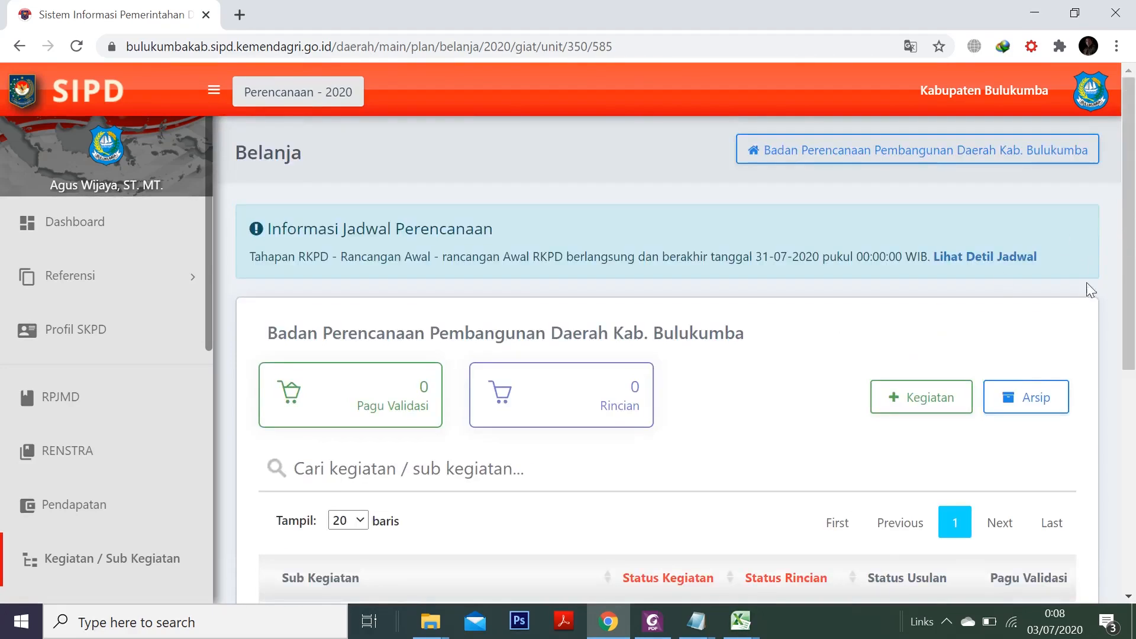
{"action": "left_click", "coordinate": [1089, 92]}
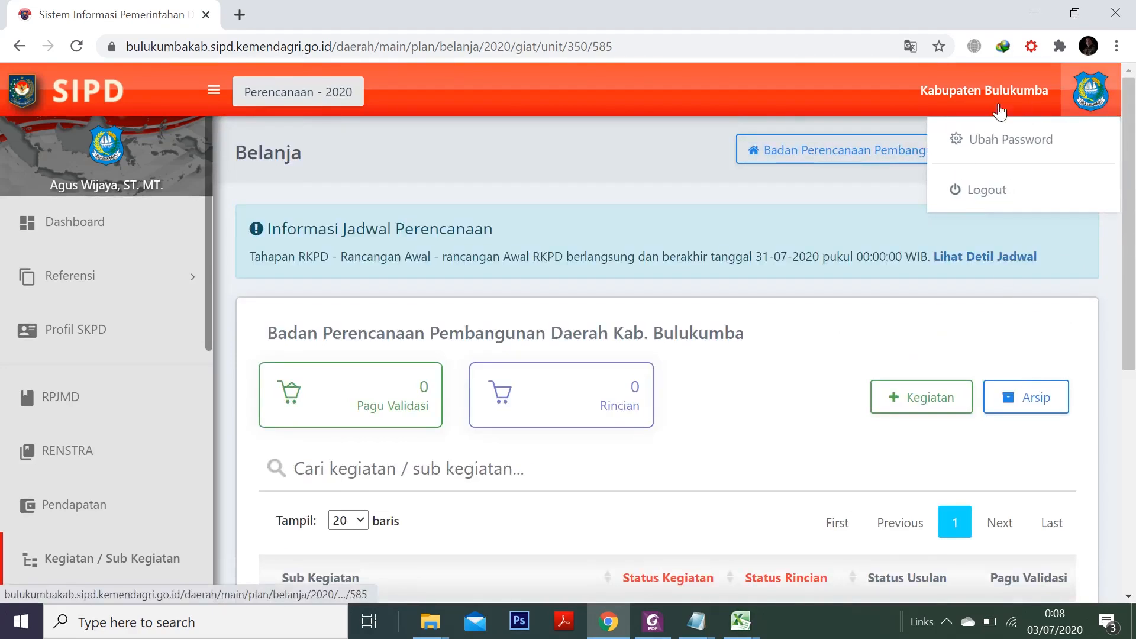
{"action": "left_click", "coordinate": [991, 203]}
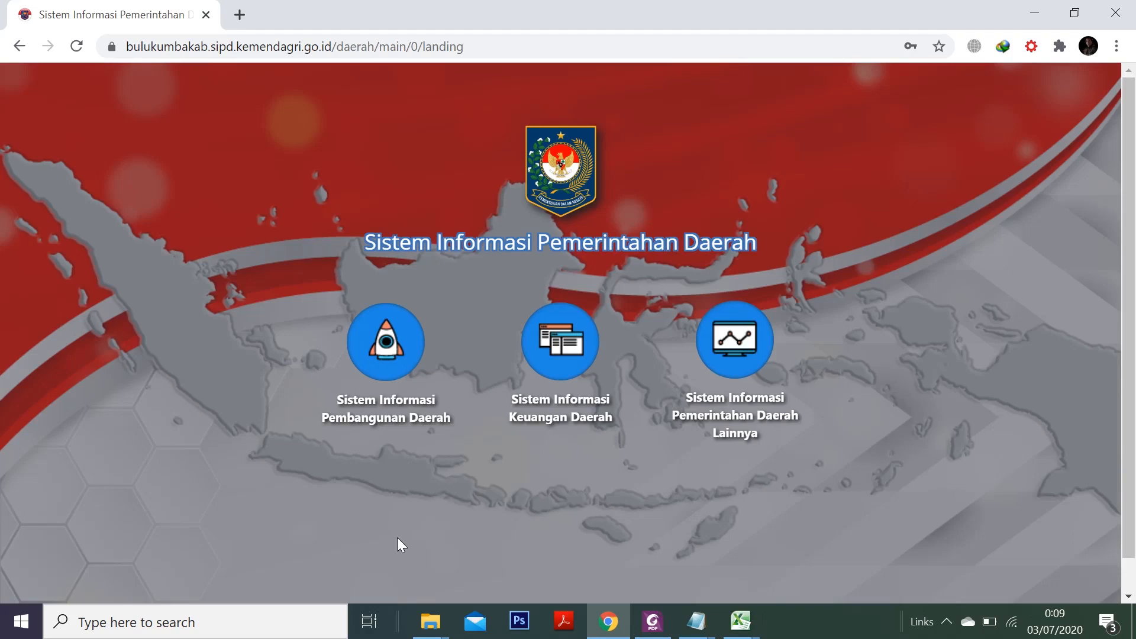
{"action": "left_click", "coordinate": [386, 349]}
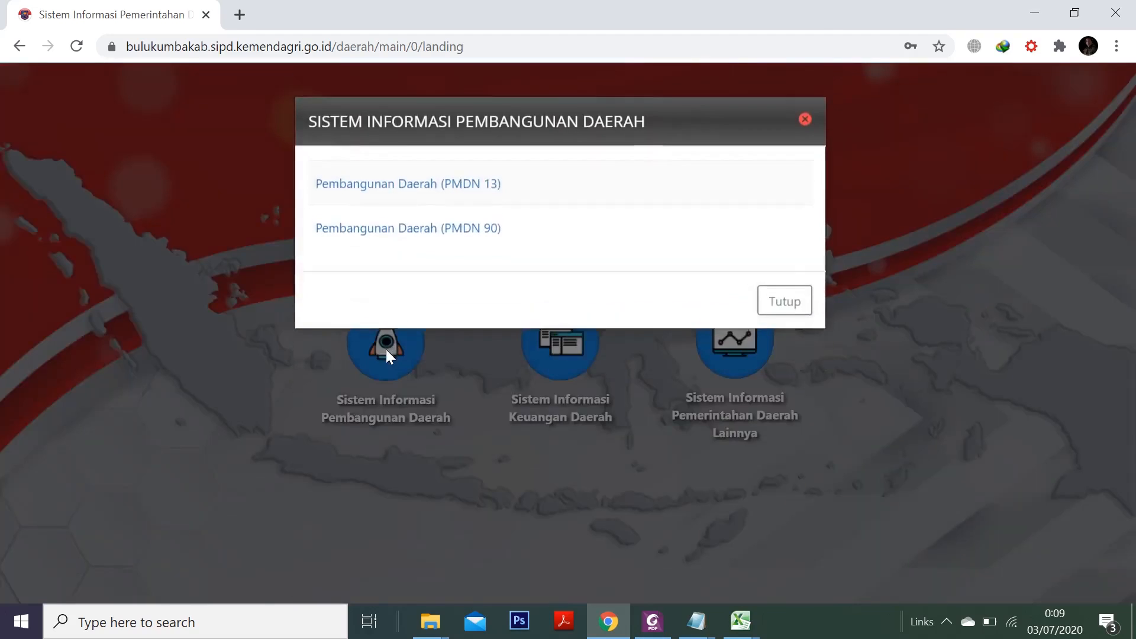
{"action": "left_click", "coordinate": [438, 233]}
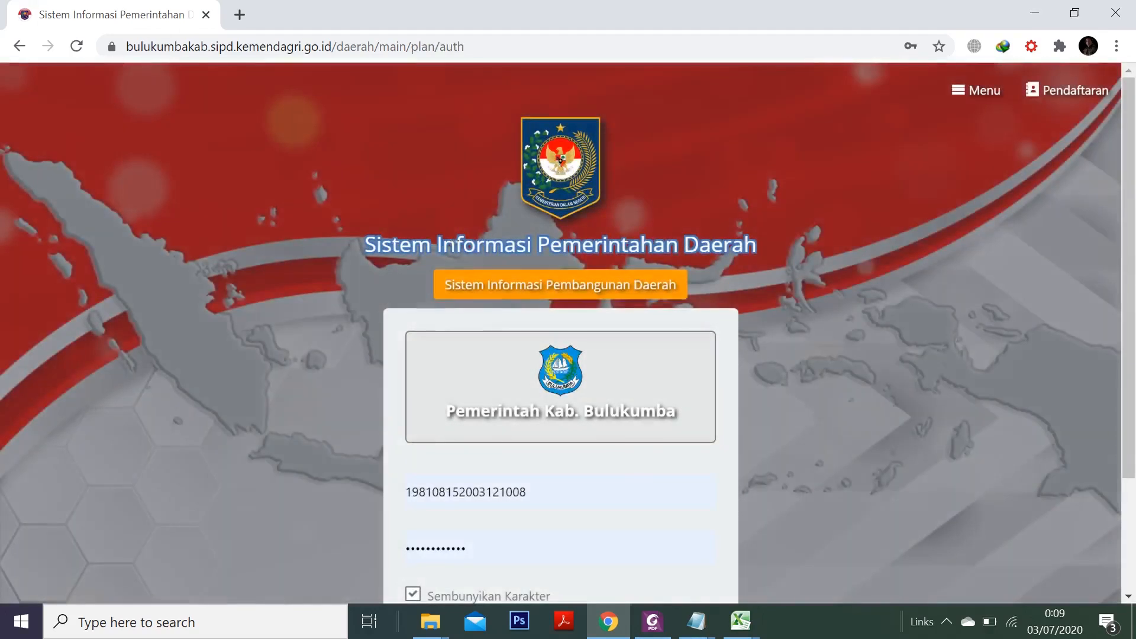
- Replace the prefilled user ID with the Kab. Bulukumba account's, log in and open the 2020 planning year
{"action": "scroll", "coordinate": [558, 474], "scroll_direction": "down", "scroll_amount": 3}
{"action": "left_click", "coordinate": [568, 337]}
{"action": "left_click_drag", "start_coordinate": [568, 337], "coordinate": [360, 324]}
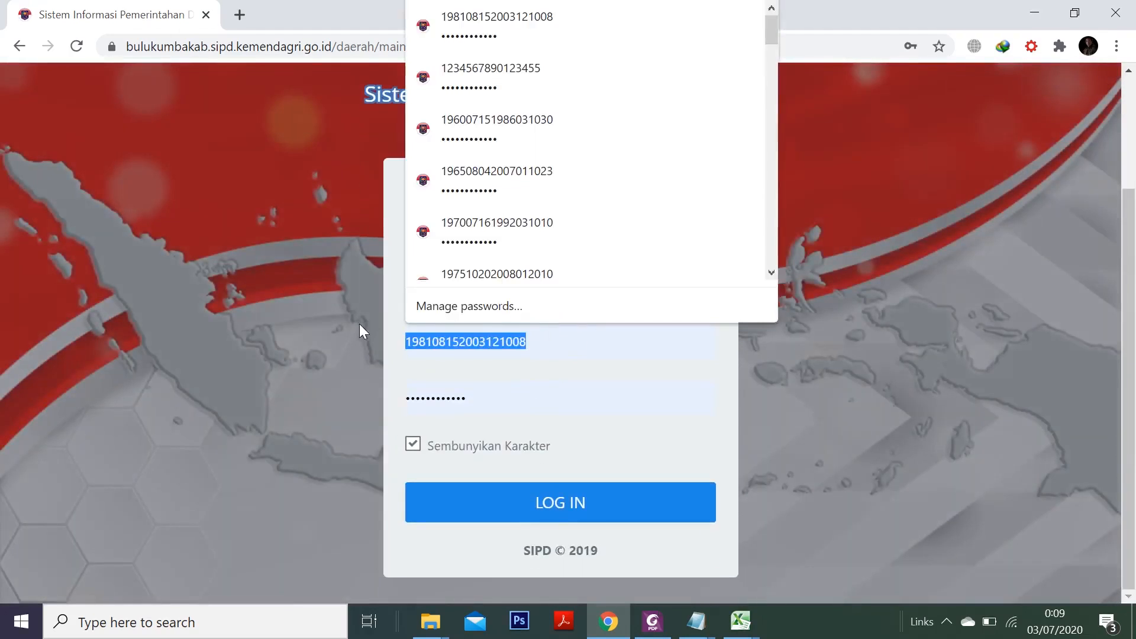
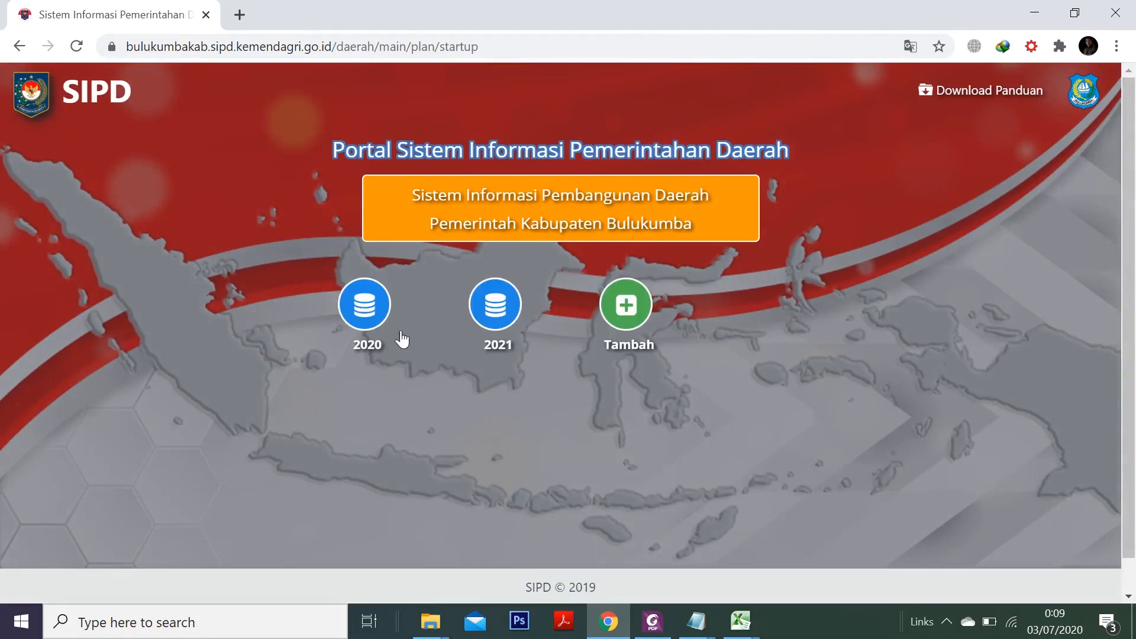
{"action": "left_click", "coordinate": [367, 315]}
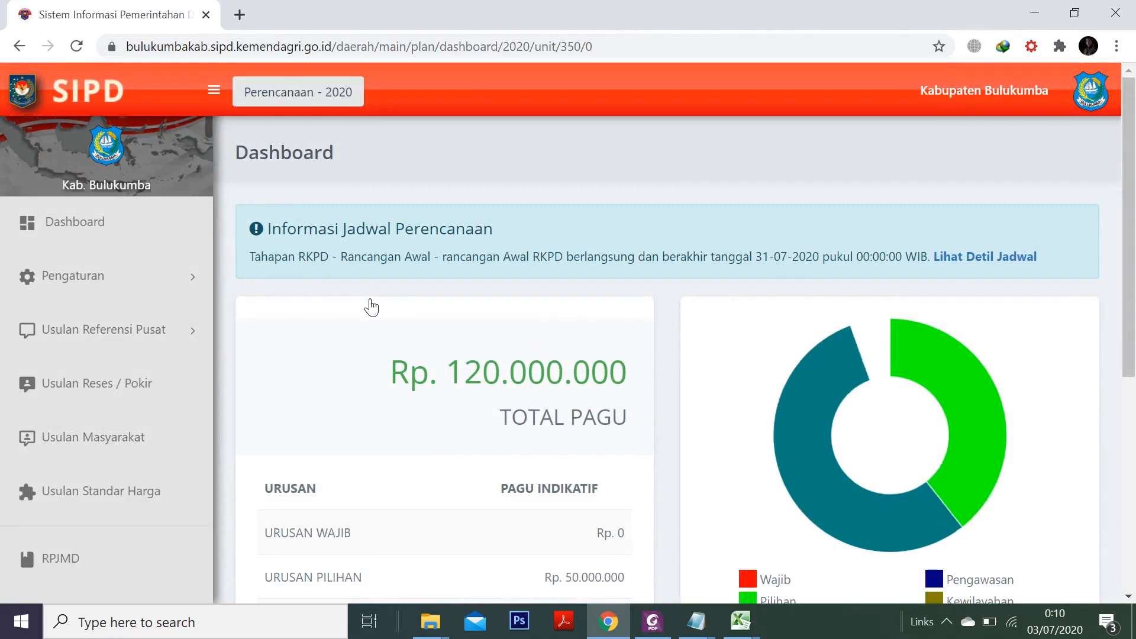
- Open the Pengaturan Perangkat Daerah list and find Badan Perencanaan Pembangunan Daerah Kab. Bulukumba on page 2
{"action": "left_click", "coordinate": [177, 280]}
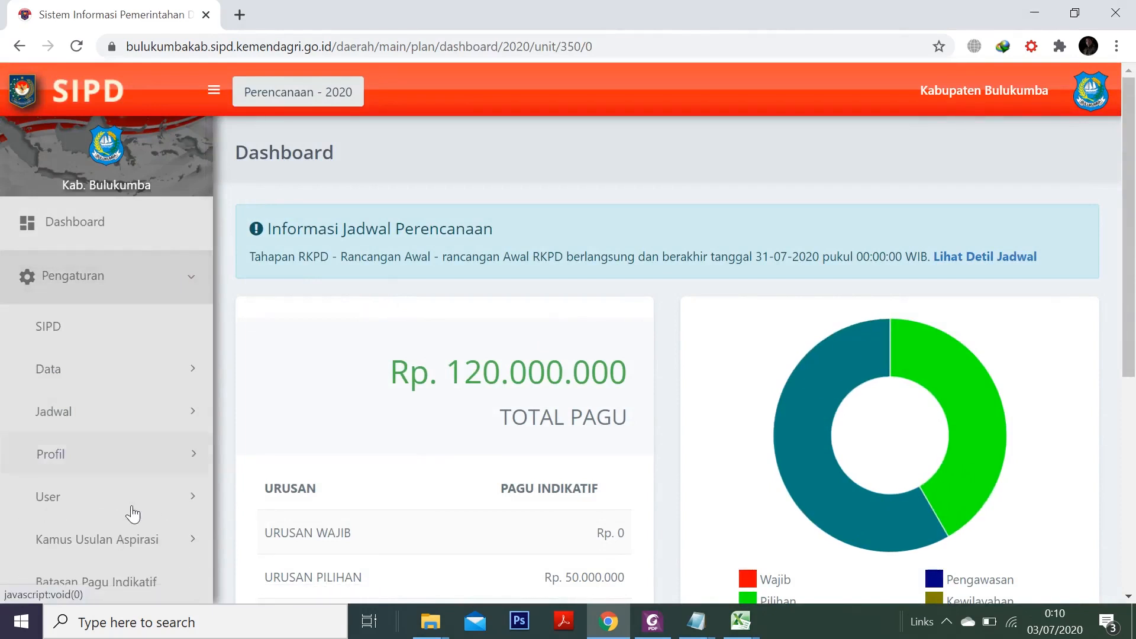
{"action": "left_click", "coordinate": [144, 455]}
{"action": "left_click", "coordinate": [137, 499]}
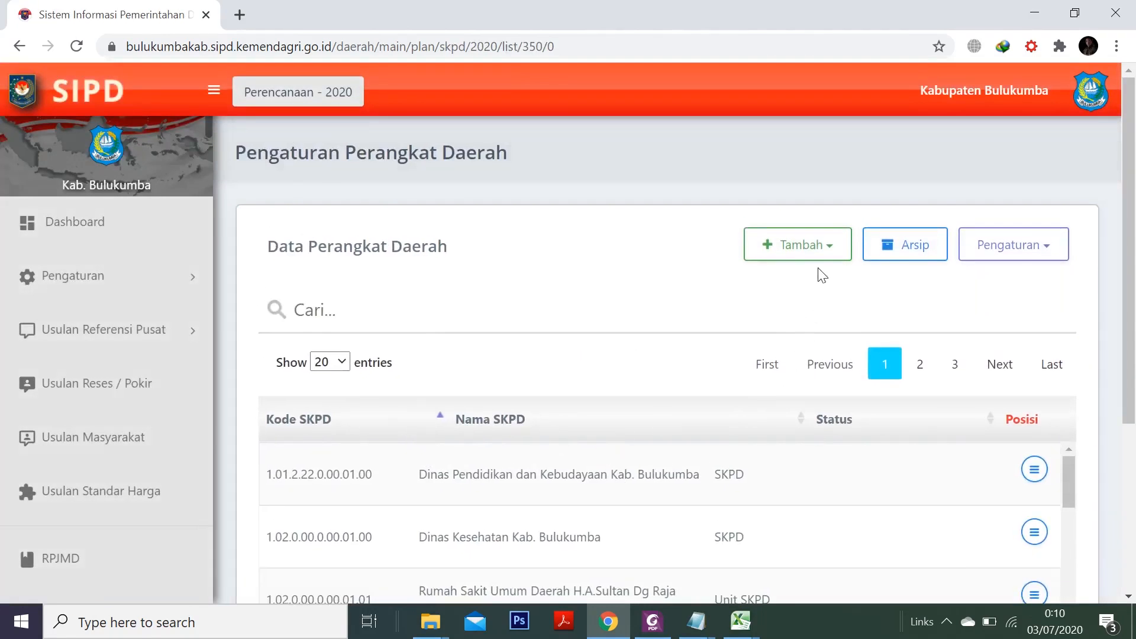
{"action": "scroll", "coordinate": [791, 478], "scroll_direction": "down", "scroll_amount": 2}
{"action": "scroll", "coordinate": [790, 477], "scroll_direction": "down", "scroll_amount": 1}
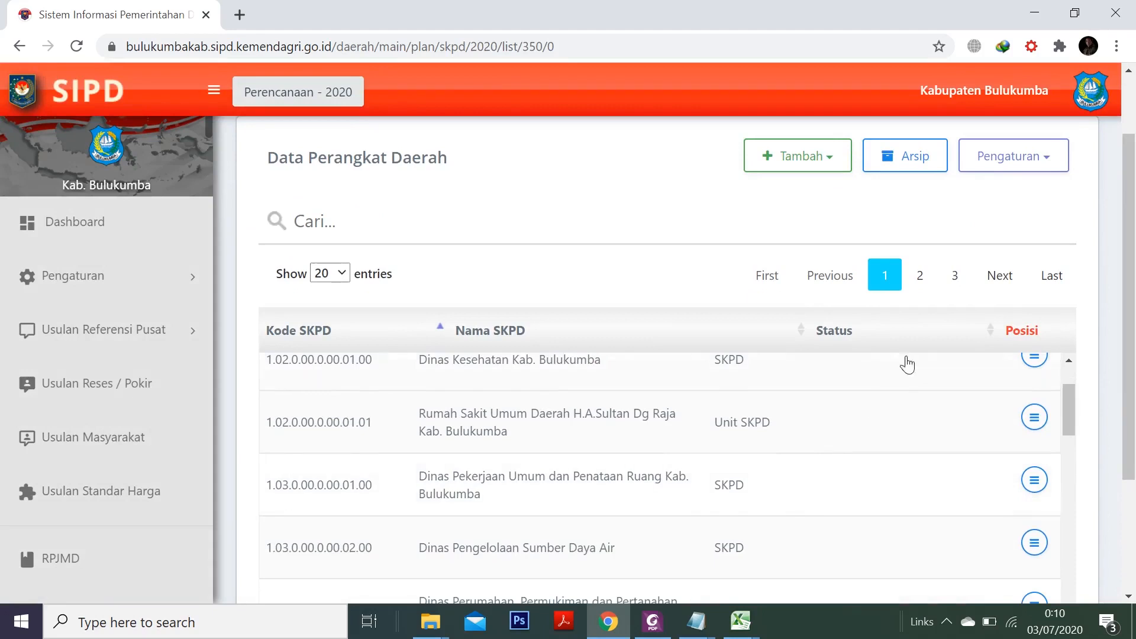
{"action": "left_click", "coordinate": [912, 285]}
{"action": "scroll", "coordinate": [831, 460], "scroll_direction": "down", "scroll_amount": 5}
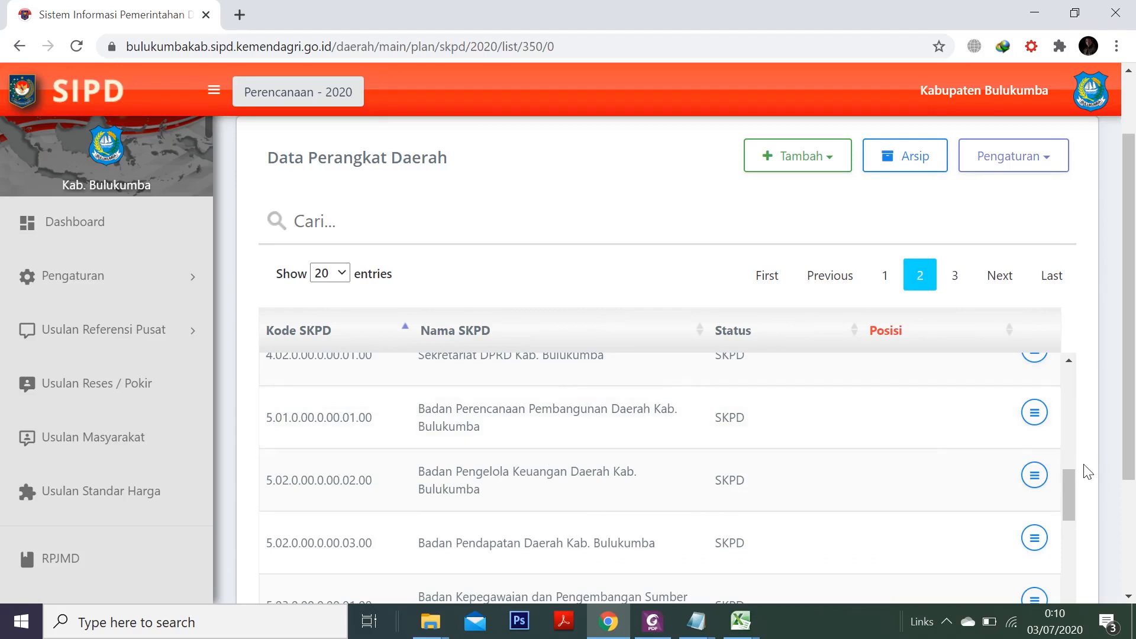
- Edit Badan Perencanaan Pembangunan Daerah Kab. Bulukumba, set Kode Bidang Urusan 2 to 5.02 Keuangan, and save the form
{"action": "left_click", "coordinate": [1034, 414]}
{"action": "scroll", "coordinate": [955, 413], "scroll_direction": "up", "scroll_amount": 3}
{"action": "left_click", "coordinate": [955, 399]}
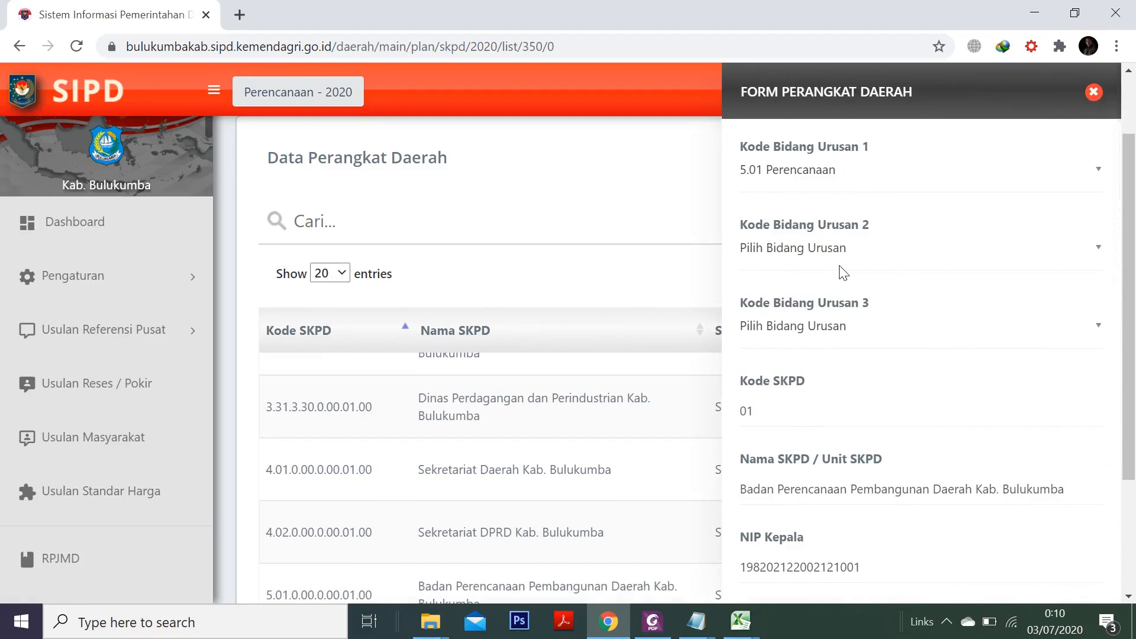
{"action": "left_click", "coordinate": [1072, 253]}
{"action": "scroll", "coordinate": [891, 368], "scroll_direction": "down", "scroll_amount": 3}
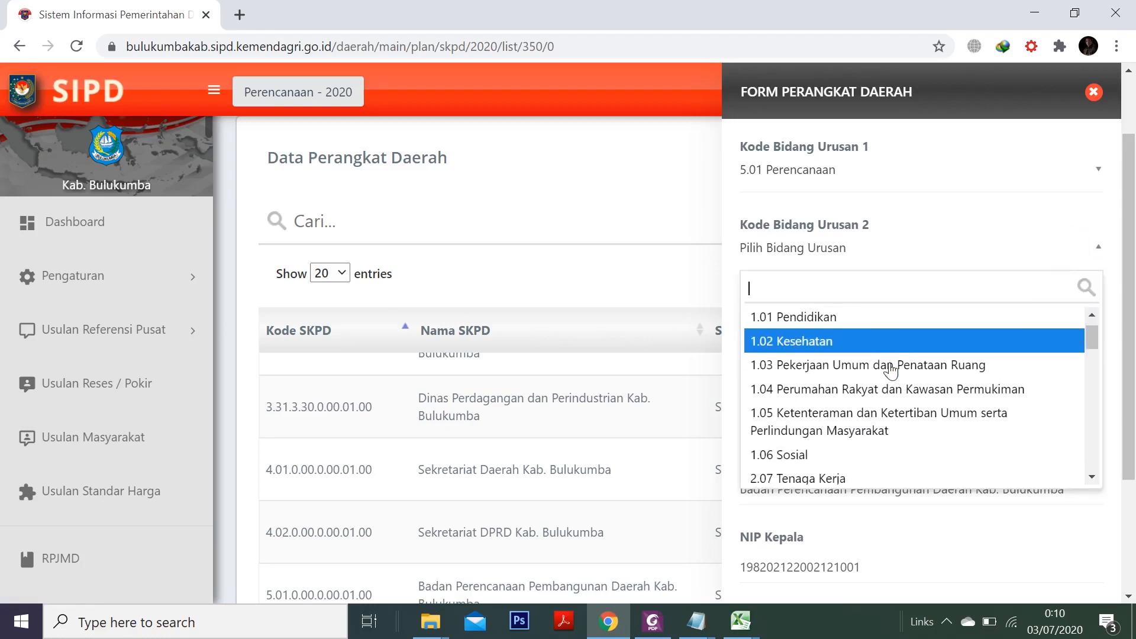
{"action": "scroll", "coordinate": [888, 373], "scroll_direction": "down", "scroll_amount": 10}
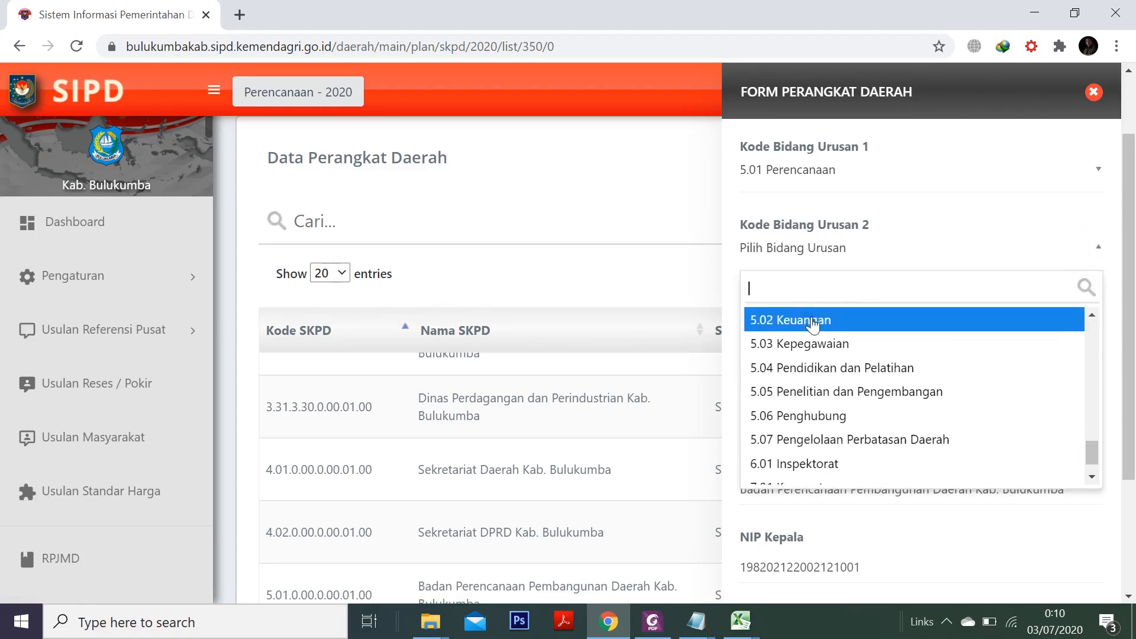
{"action": "left_click", "coordinate": [812, 320]}
{"action": "scroll", "coordinate": [852, 386], "scroll_direction": "down", "scroll_amount": 5}
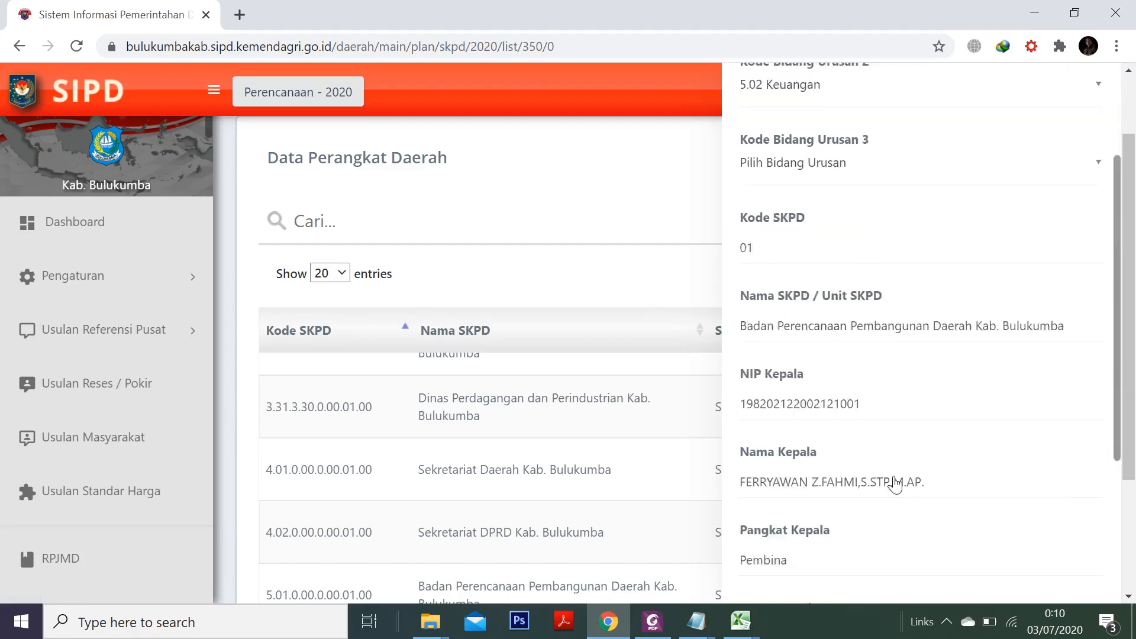
{"action": "scroll", "coordinate": [890, 484], "scroll_direction": "down", "scroll_amount": 2}
{"action": "left_click", "coordinate": [773, 552]}
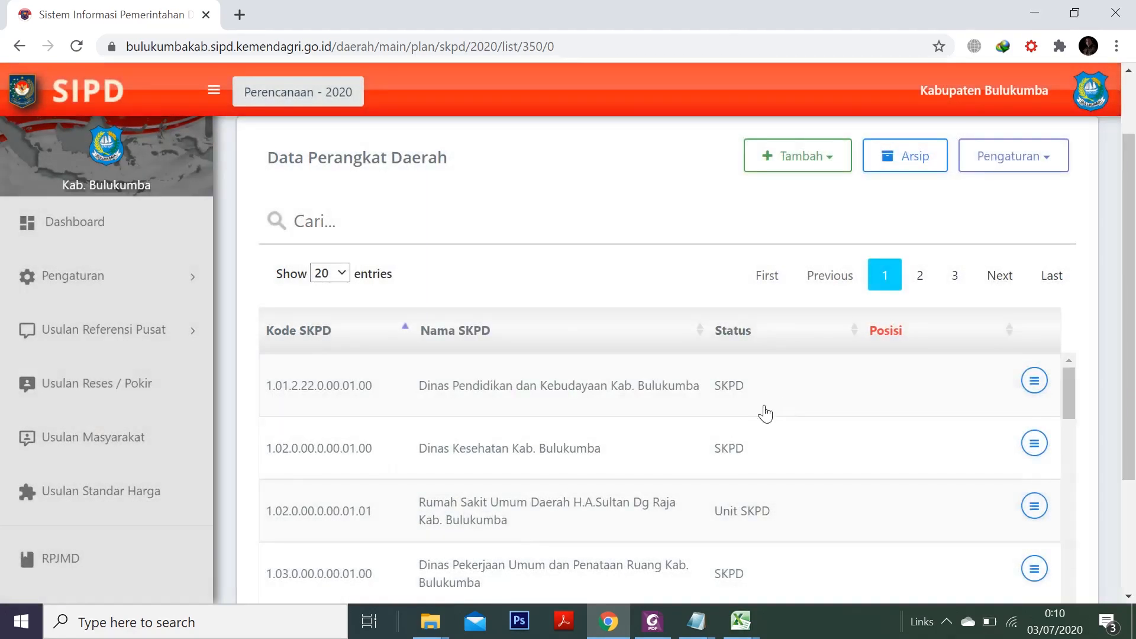
- Return to page 2 of the Perangkat Daerah list and check the Kode SKPD of Badan Perencanaan Pembangunan Daerah
{"action": "scroll", "coordinate": [669, 482], "scroll_direction": "down", "scroll_amount": 1}
{"action": "left_click", "coordinate": [919, 275]}
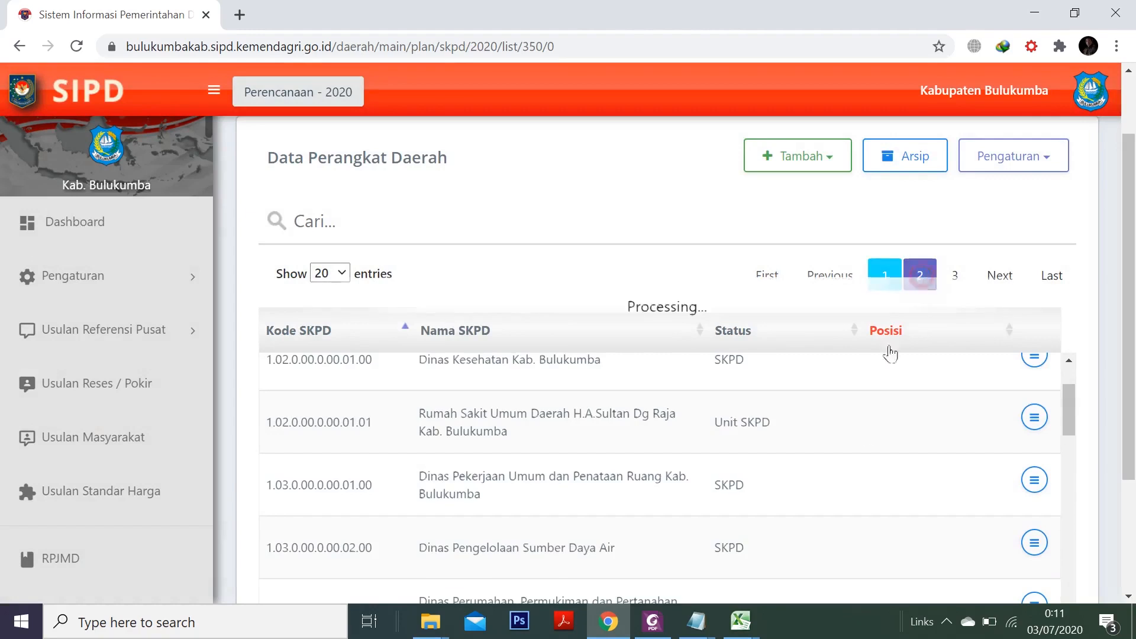
{"action": "scroll", "coordinate": [636, 465], "scroll_direction": "down", "scroll_amount": 3}
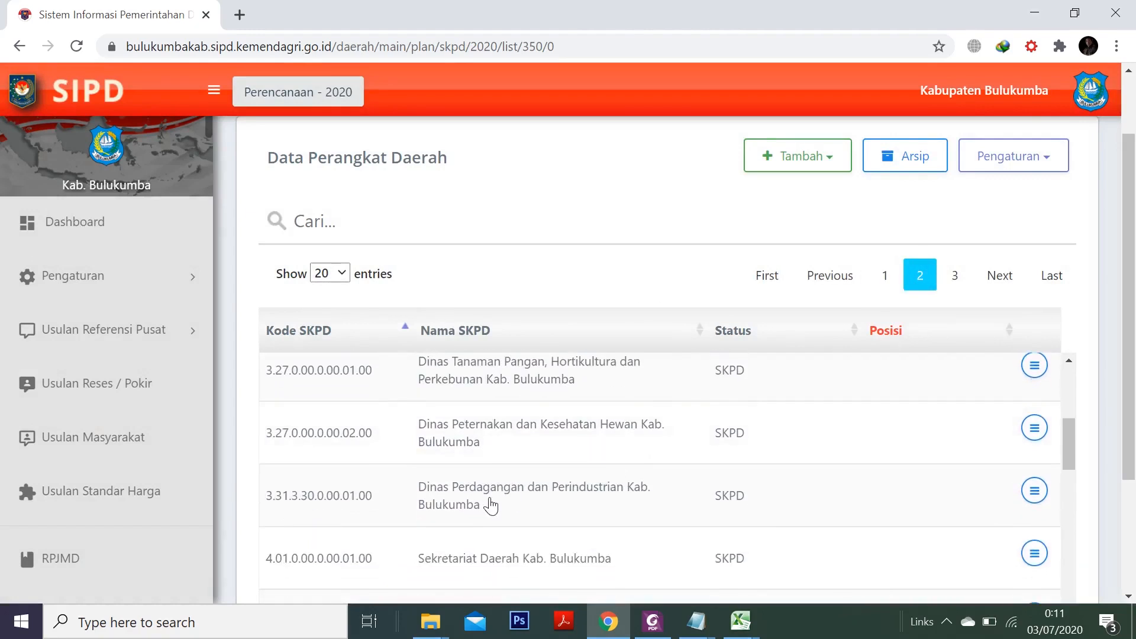
{"action": "scroll", "coordinate": [471, 501], "scroll_direction": "down", "scroll_amount": 2}
{"action": "scroll", "coordinate": [415, 488], "scroll_direction": "down", "scroll_amount": 1}
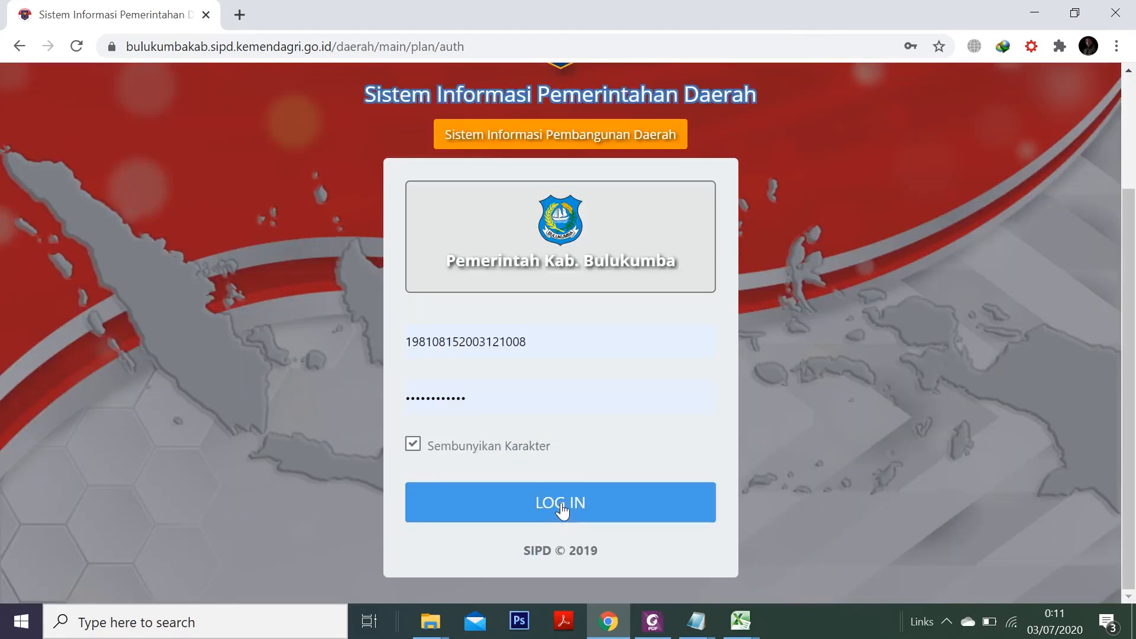
- Log in with the prefilled Bappeda account and open the 2020 planning year
{"action": "left_click", "coordinate": [561, 508]}
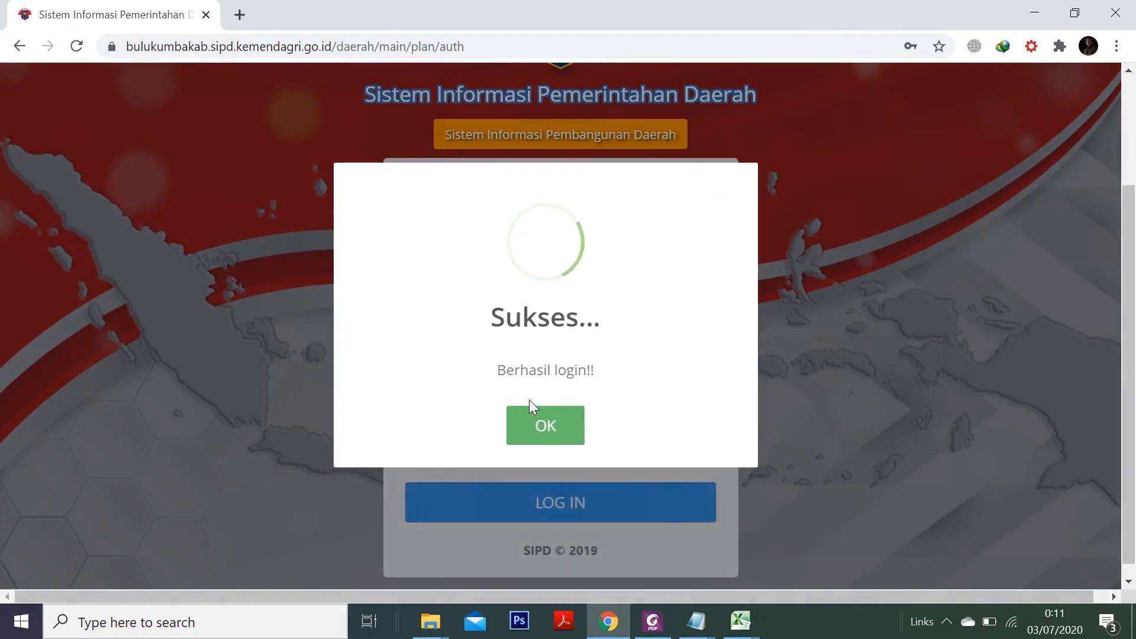
{"action": "left_click", "coordinate": [553, 431]}
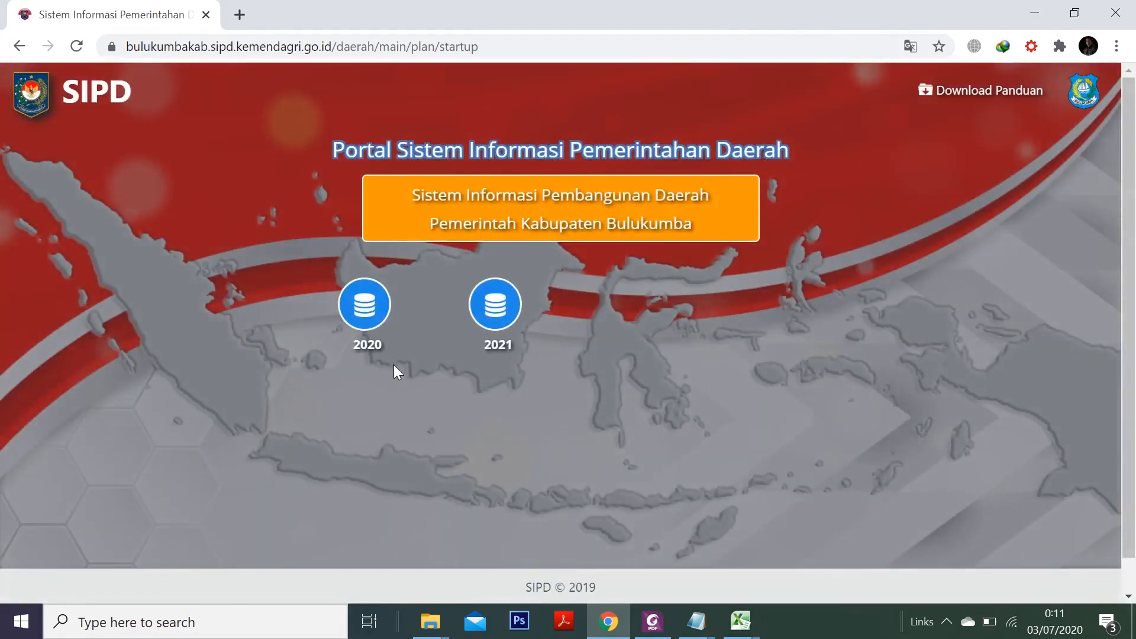
{"action": "left_click", "coordinate": [387, 308]}
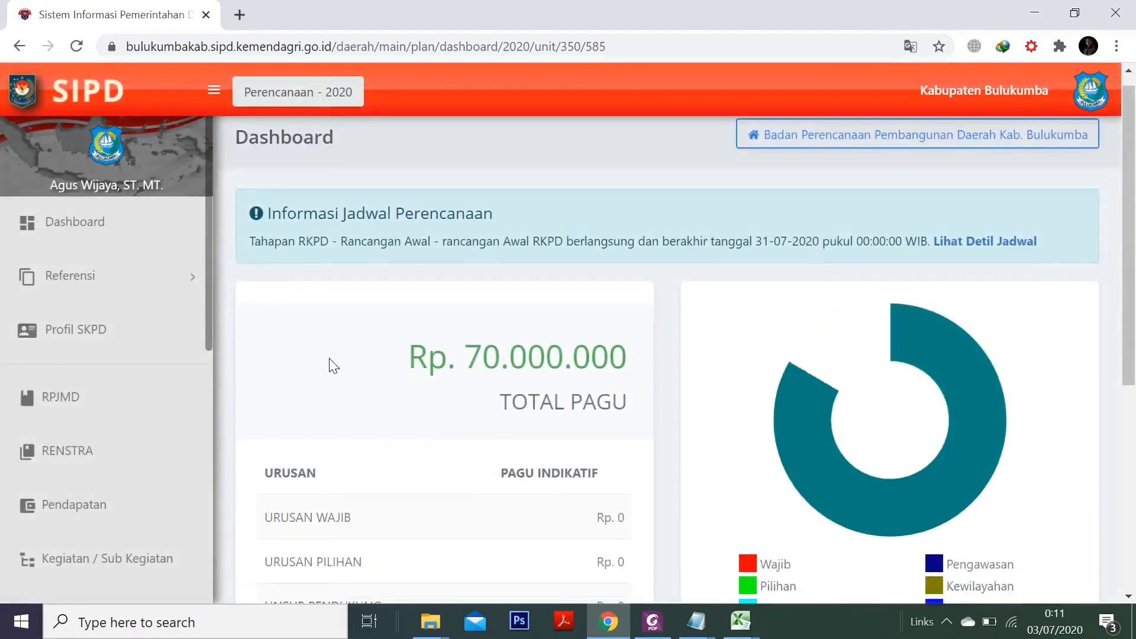
- Go to Bappeda's Kegiatan / Sub Kegiatan page and start a new kegiatan
{"action": "scroll", "coordinate": [325, 365], "scroll_direction": "down", "scroll_amount": 3}
{"action": "left_click", "coordinate": [120, 509]}
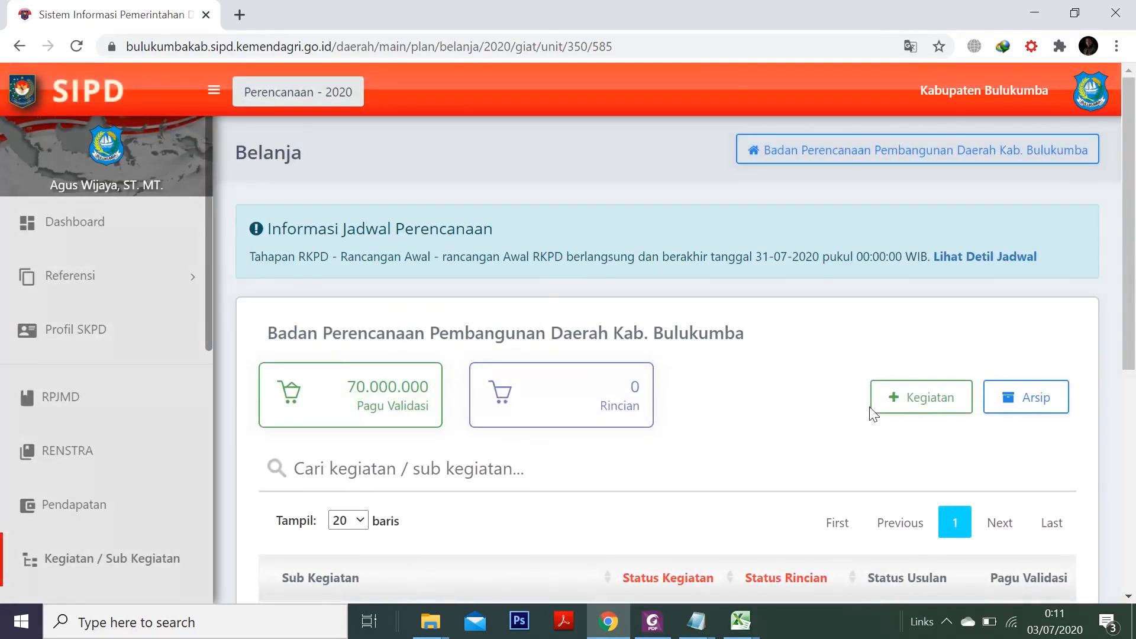
{"action": "left_click", "coordinate": [911, 409]}
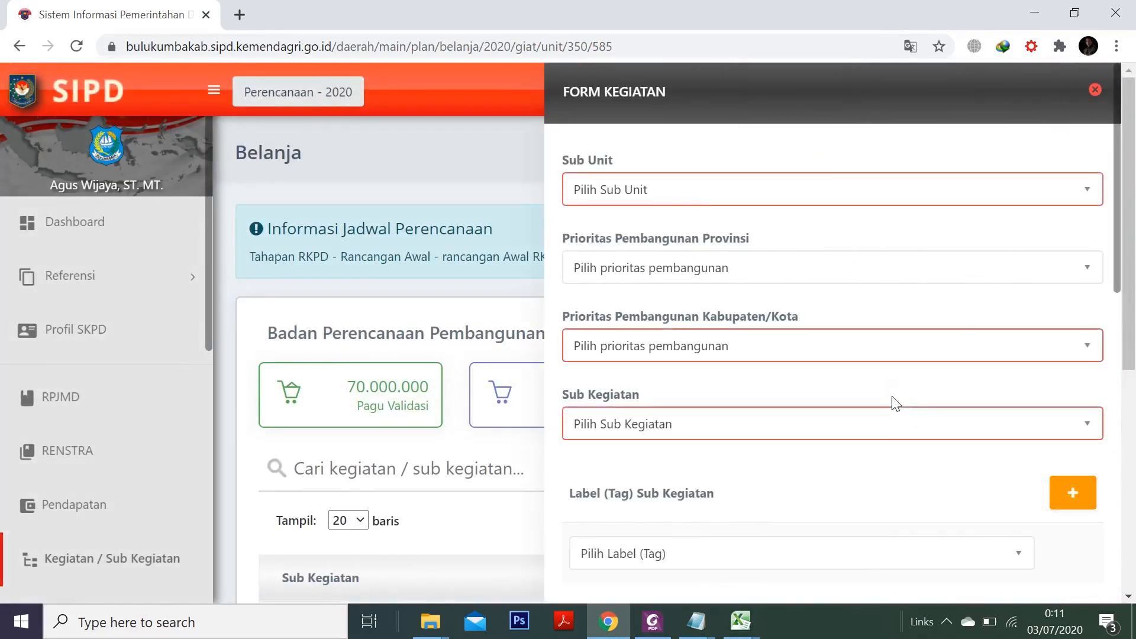
- Set Bappeda as the sub unit, Pengalokasian Anggaran bidang kesehatan as the regency priority, and 5.02.02.2.01.01 Penyusunan KUA dan PPAS as the sub kegiatan
{"action": "left_click", "coordinate": [680, 427]}
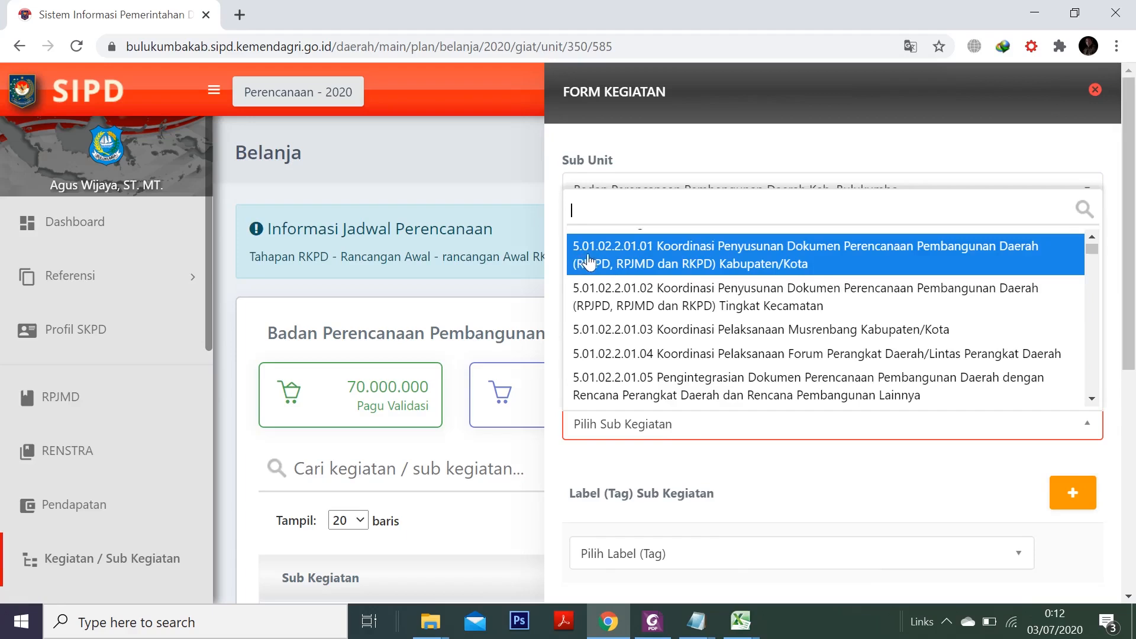
{"action": "scroll", "coordinate": [593, 244], "scroll_direction": "up", "scroll_amount": 1}
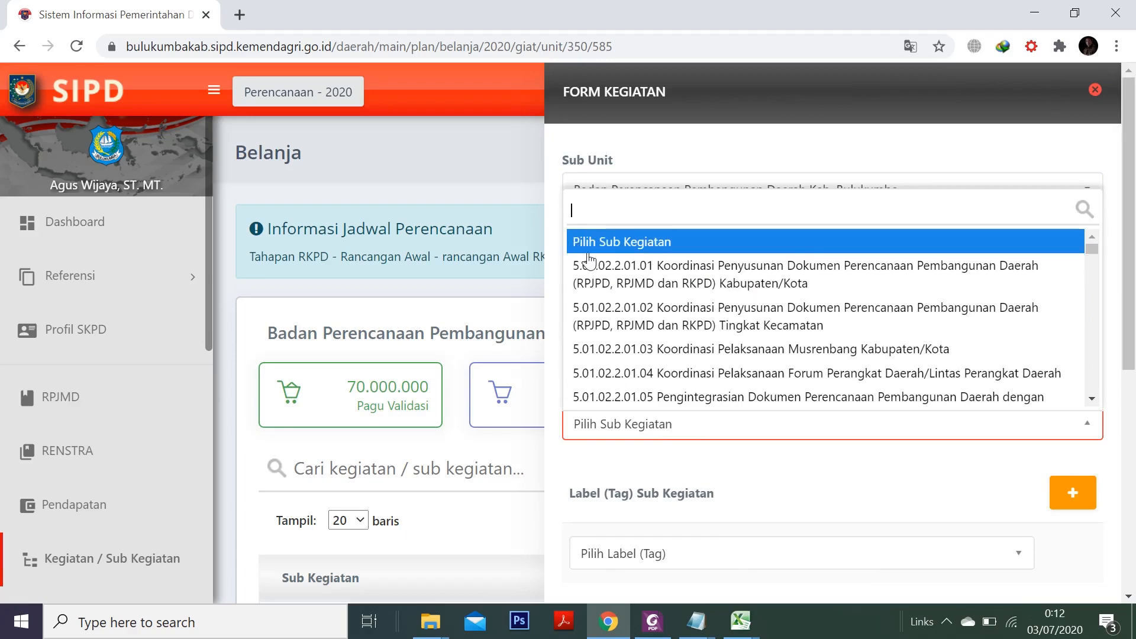
{"action": "left_click_drag", "start_coordinate": [1094, 258], "coordinate": [1081, 314]}
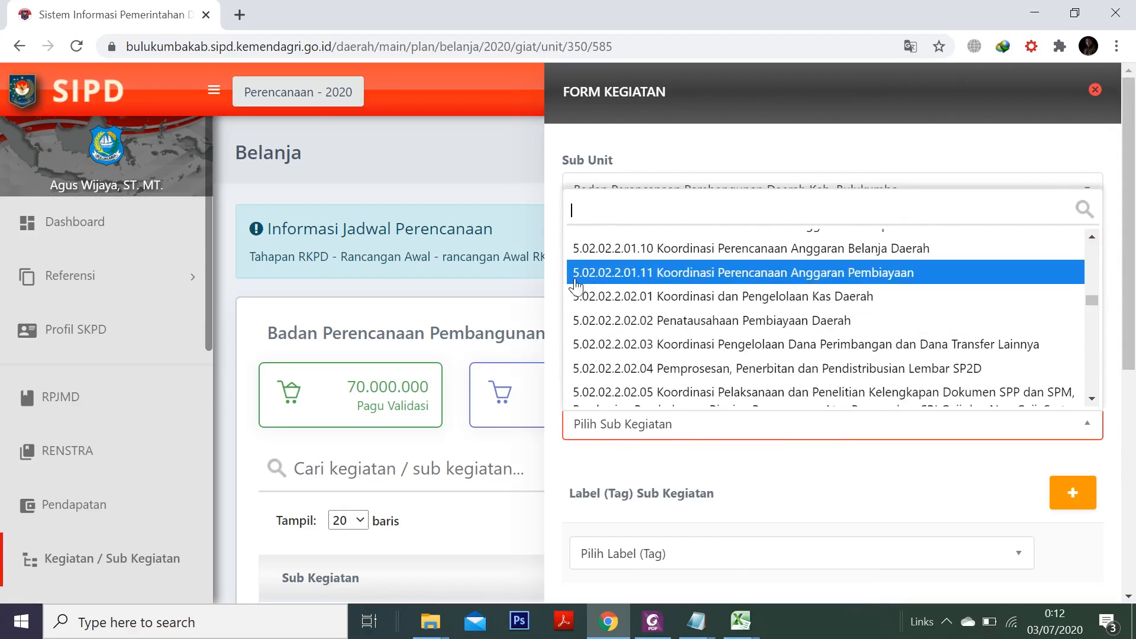
{"action": "scroll", "coordinate": [593, 306], "scroll_direction": "up", "scroll_amount": 5}
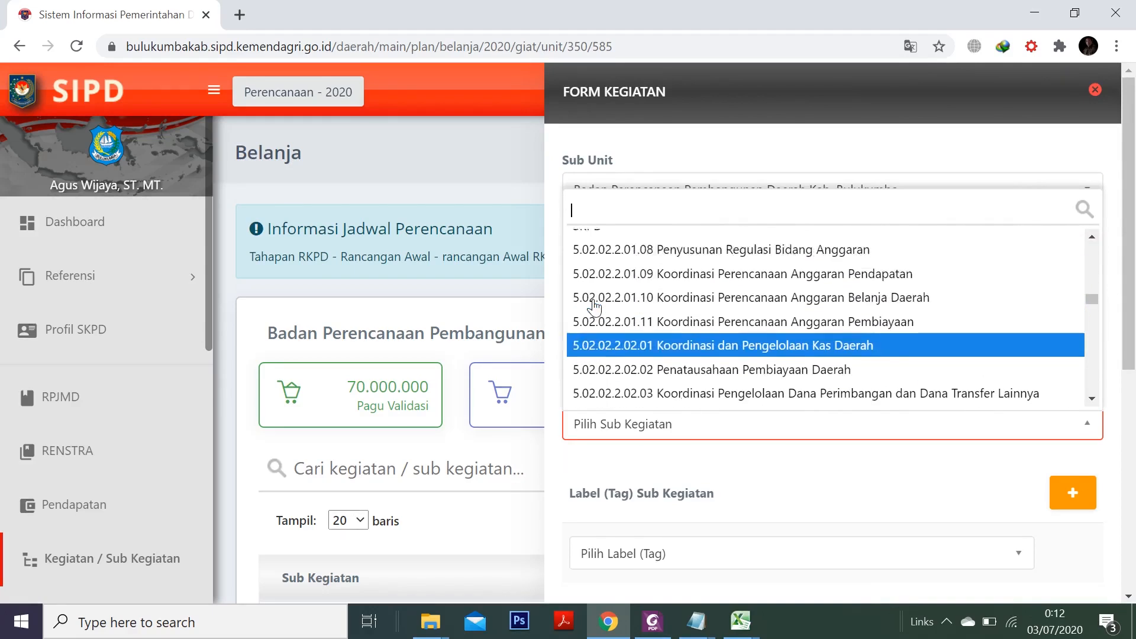
{"action": "scroll", "coordinate": [593, 306], "scroll_direction": "up", "scroll_amount": 2}
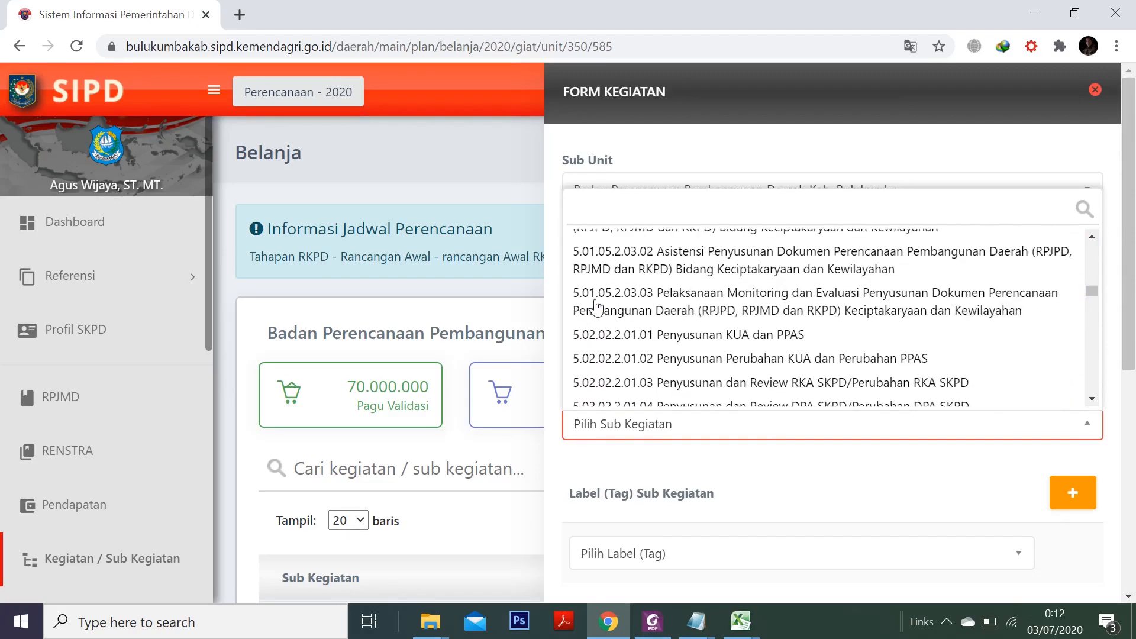
{"action": "left_click", "coordinate": [734, 335]}
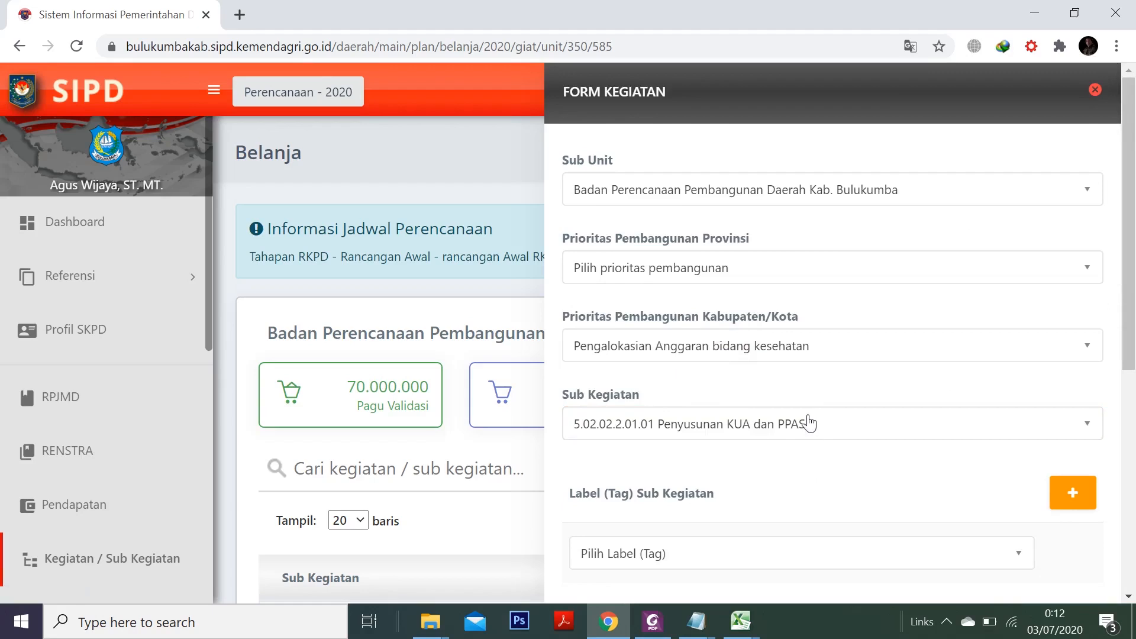
- Set the Sumber Dana of the new kegiatan to [DANA KHUSUS] - Pajak Rokok
{"action": "scroll", "coordinate": [809, 424], "scroll_direction": "down", "scroll_amount": 3}
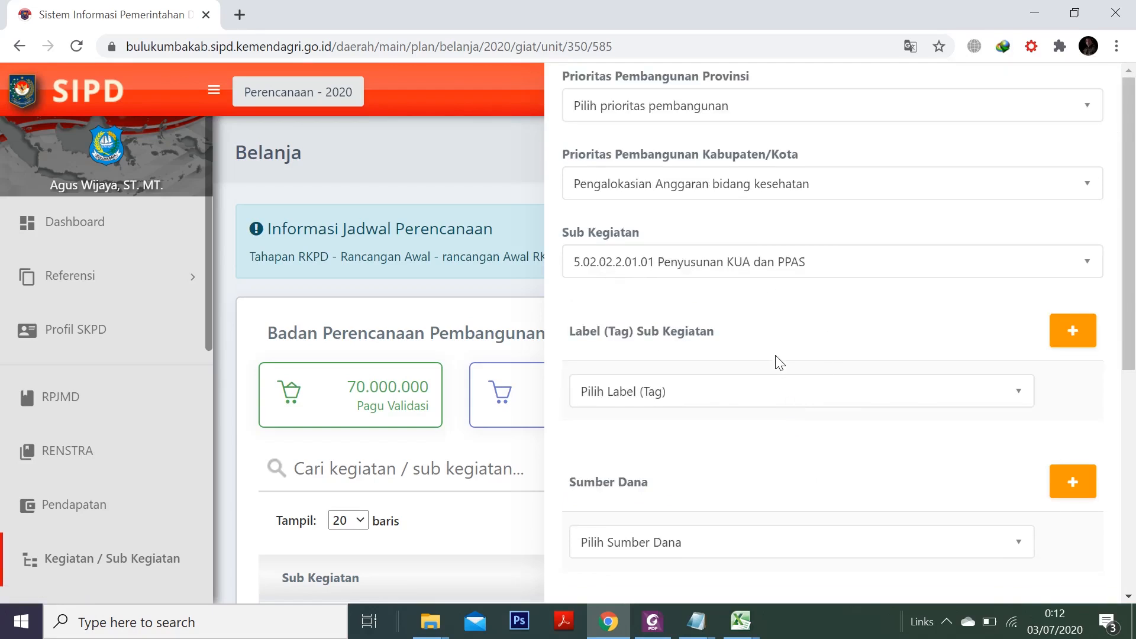
{"action": "scroll", "coordinate": [781, 361], "scroll_direction": "down", "scroll_amount": 3}
{"action": "left_click", "coordinate": [700, 382]}
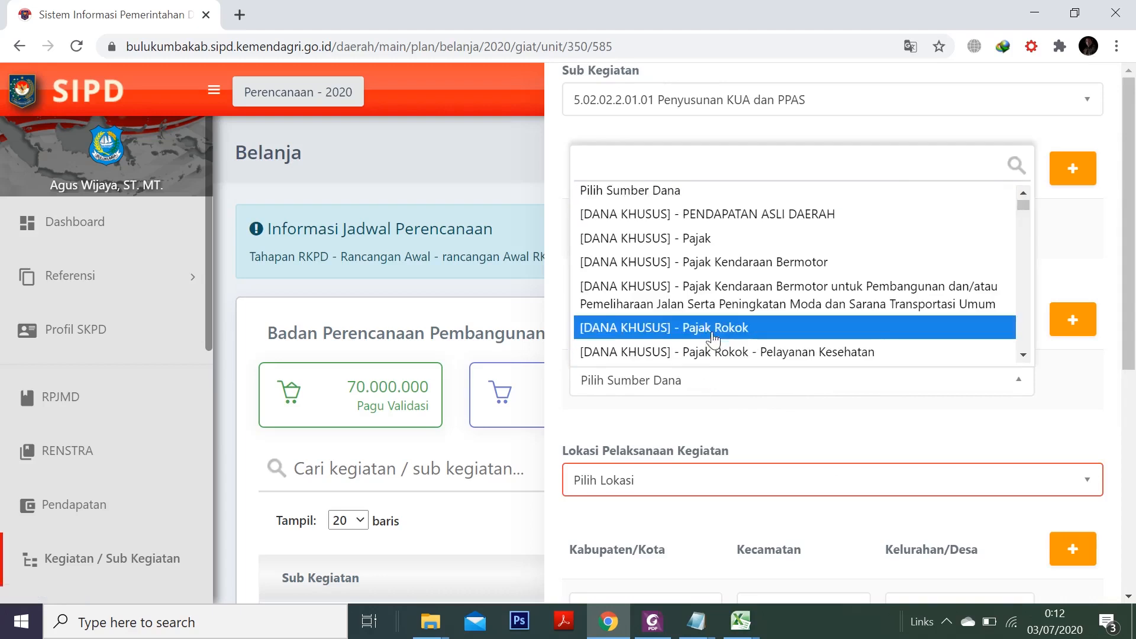
{"action": "left_click", "coordinate": [713, 329]}
- Set the Lokasi Pelaksanaan to Kab. Bulukumba, with Kecamatan Herlang and Kelurahan/Desa Pataro
{"action": "scroll", "coordinate": [733, 413], "scroll_direction": "down", "scroll_amount": 3}
{"action": "left_click", "coordinate": [678, 321]}
{"action": "left_click", "coordinate": [672, 408]}
{"action": "left_click", "coordinate": [672, 455]}
{"action": "left_click", "coordinate": [657, 536]}
{"action": "left_click", "coordinate": [805, 456]}
{"action": "left_click", "coordinate": [810, 381]}
{"action": "left_click", "coordinate": [939, 448]}
{"action": "left_click", "coordinate": [930, 416]}
- Set the Waktu Pelaksanaan from Februari to Mei and fill in the anggaran with a previously used amount
{"action": "scroll", "coordinate": [828, 355], "scroll_direction": "down", "scroll_amount": 4}
{"action": "left_click", "coordinate": [718, 306]}
{"action": "left_click", "coordinate": [595, 416]}
{"action": "left_click", "coordinate": [979, 307]}
{"action": "left_click", "coordinate": [923, 489]}
{"action": "left_click", "coordinate": [710, 381]}
{"action": "left_click", "coordinate": [611, 459]}
- Add the indicator Buku profil daerah kabupaten Bulukumba Tahun 2021 with its target and satuan, and save the kegiatan
{"action": "left_click", "coordinate": [1073, 477]}
{"action": "left_click", "coordinate": [710, 532]}
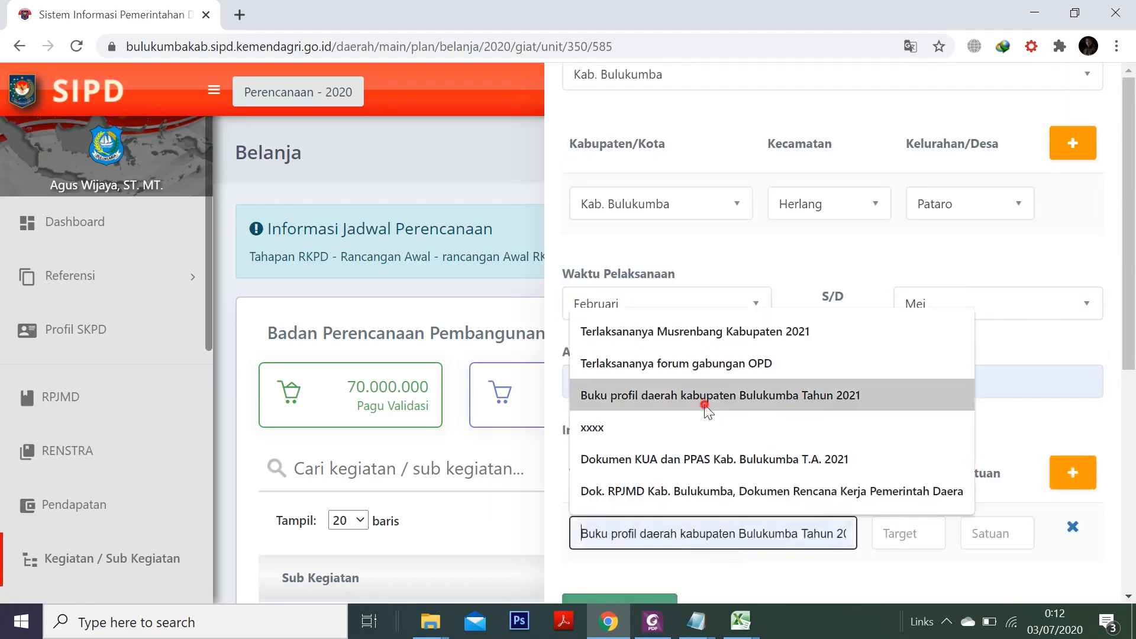
{"action": "left_click", "coordinate": [708, 399]}
{"action": "left_click", "coordinate": [908, 533]}
{"action": "left_click", "coordinate": [913, 456]}
{"action": "left_click", "coordinate": [997, 533]}
{"action": "left_click", "coordinate": [1004, 493]}
{"action": "scroll", "coordinate": [887, 509], "scroll_direction": "down", "scroll_amount": 2}
{"action": "left_click", "coordinate": [637, 547]}
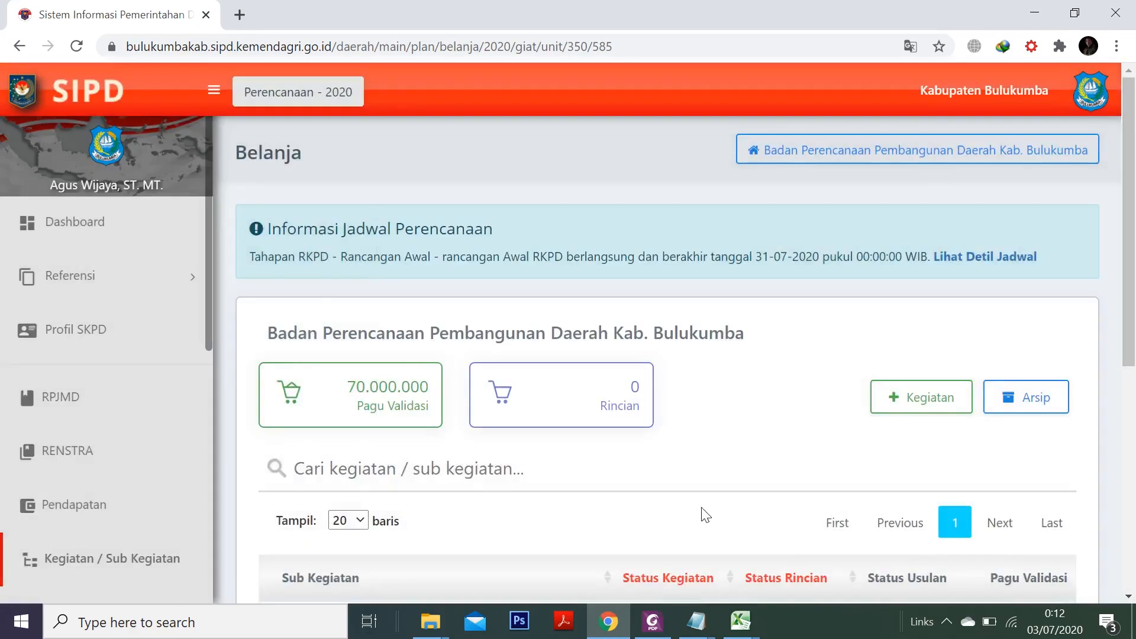
- Examine the Belanja list for the sub kegiatan grouped under 5.01 Perencanaan and 5.02 Keuangan
{"action": "scroll", "coordinate": [714, 428], "scroll_direction": "down", "scroll_amount": 8}
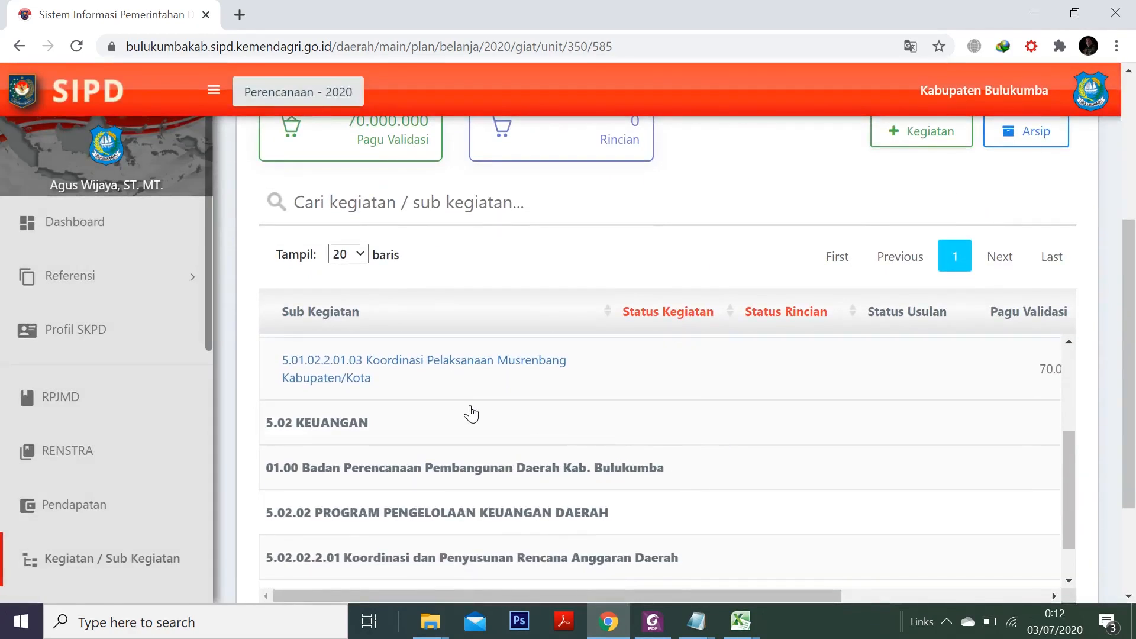
{"action": "scroll", "coordinate": [471, 415], "scroll_direction": "up", "scroll_amount": 2}
{"action": "scroll", "coordinate": [581, 446], "scroll_direction": "down", "scroll_amount": 2}
{"action": "scroll", "coordinate": [520, 443], "scroll_direction": "up", "scroll_amount": 3}
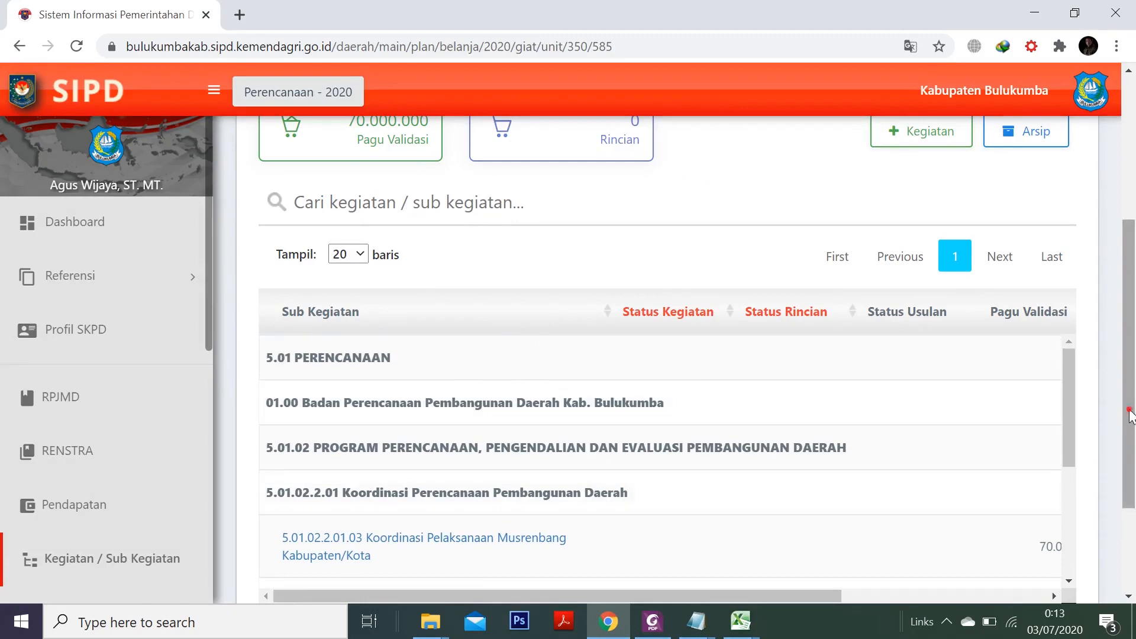
{"action": "scroll", "coordinate": [803, 408], "scroll_direction": "down", "scroll_amount": 2}
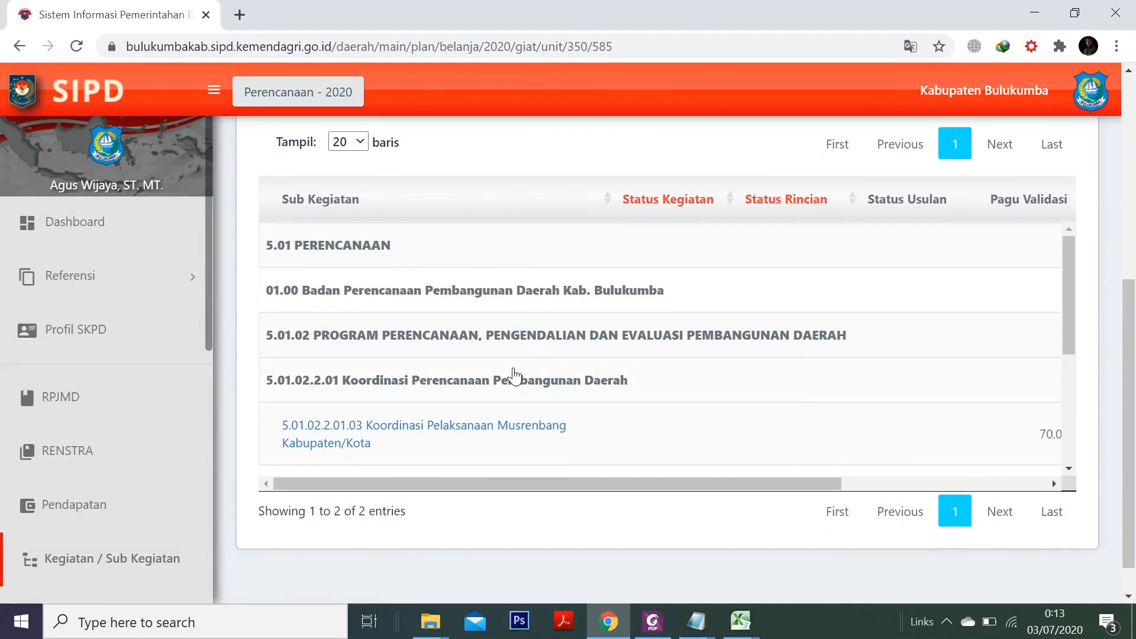
{"action": "scroll", "coordinate": [514, 374], "scroll_direction": "down", "scroll_amount": 3}
{"action": "scroll", "coordinate": [515, 375], "scroll_direction": "up", "scroll_amount": 3}
{"action": "scroll", "coordinate": [466, 367], "scroll_direction": "down", "scroll_amount": 5}
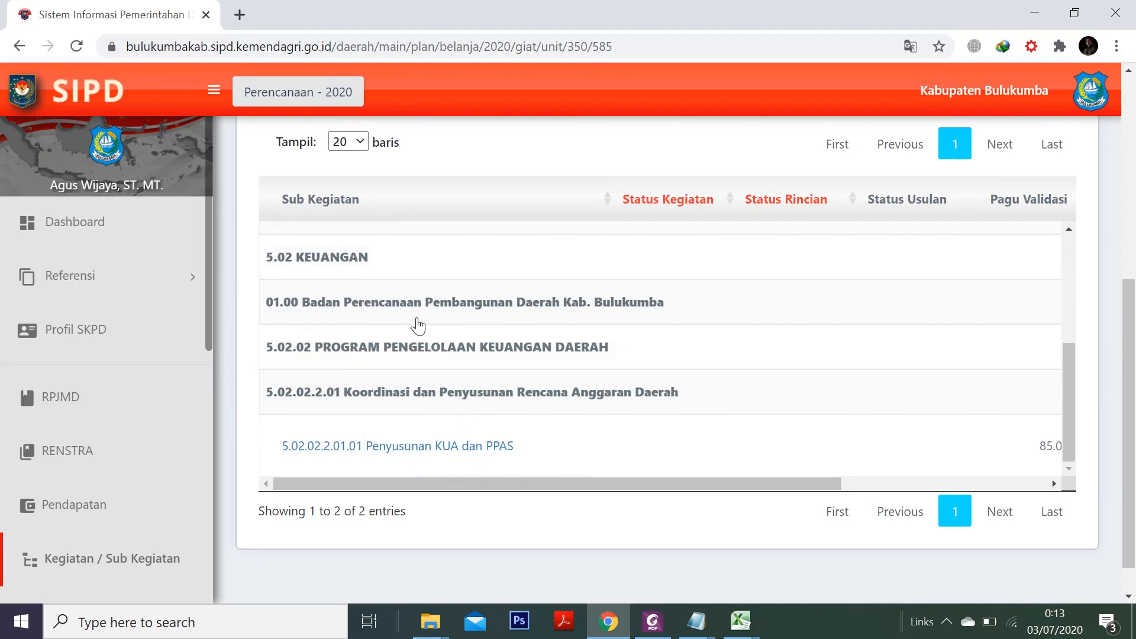
{"action": "scroll", "coordinate": [559, 376], "scroll_direction": "up", "scroll_amount": 2}
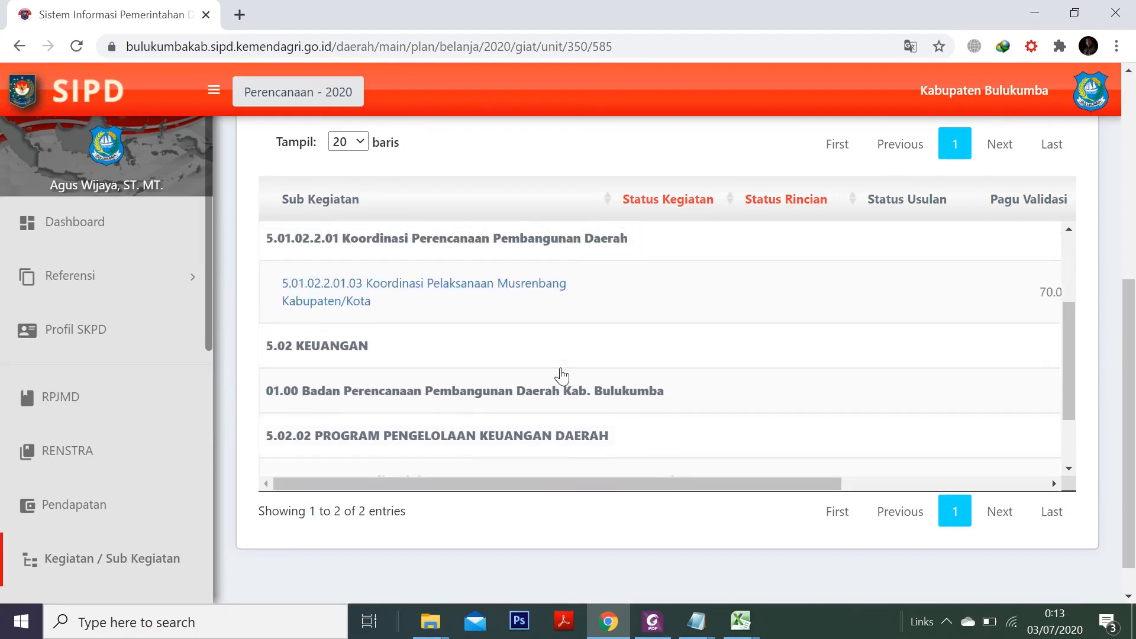